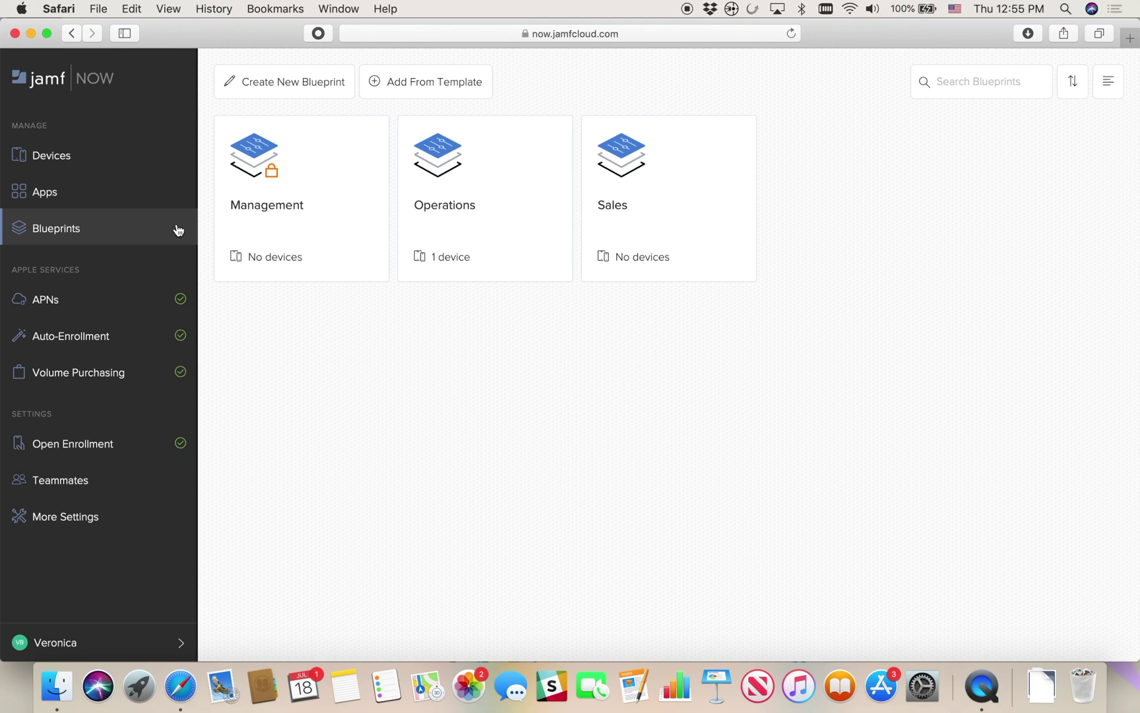
Create and save a private blueprint named 'Demo' with description 'demo example'
left_click(292, 92)
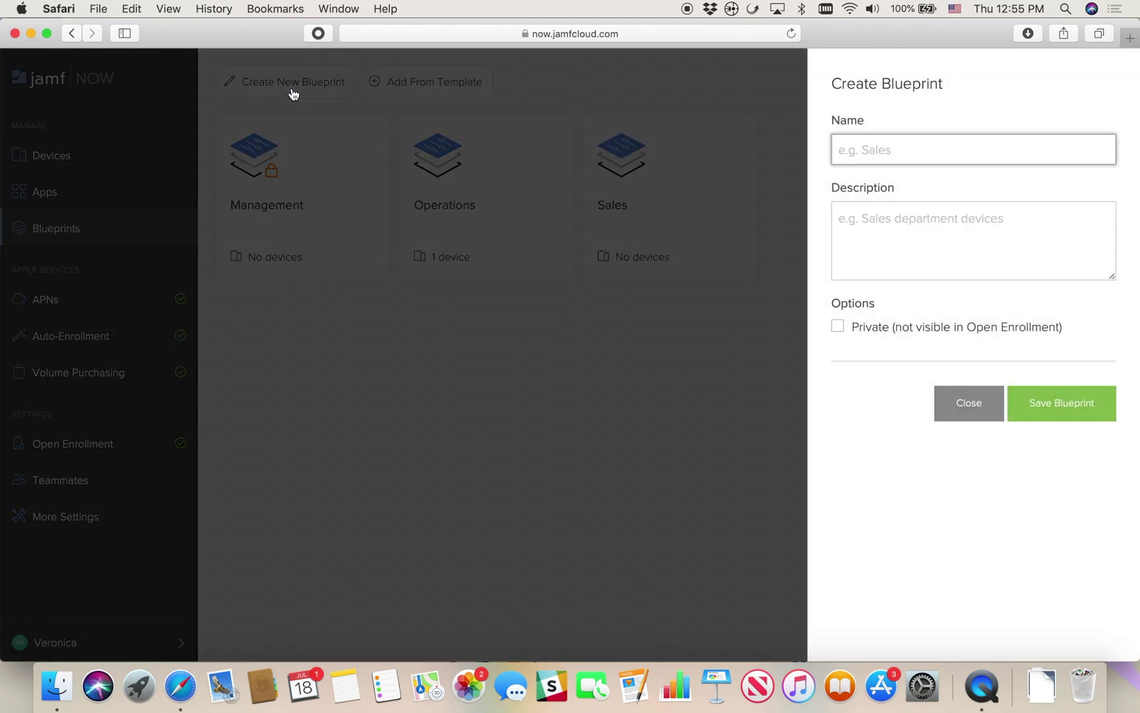
type("Demo")
key("Tab")
type("demo example")
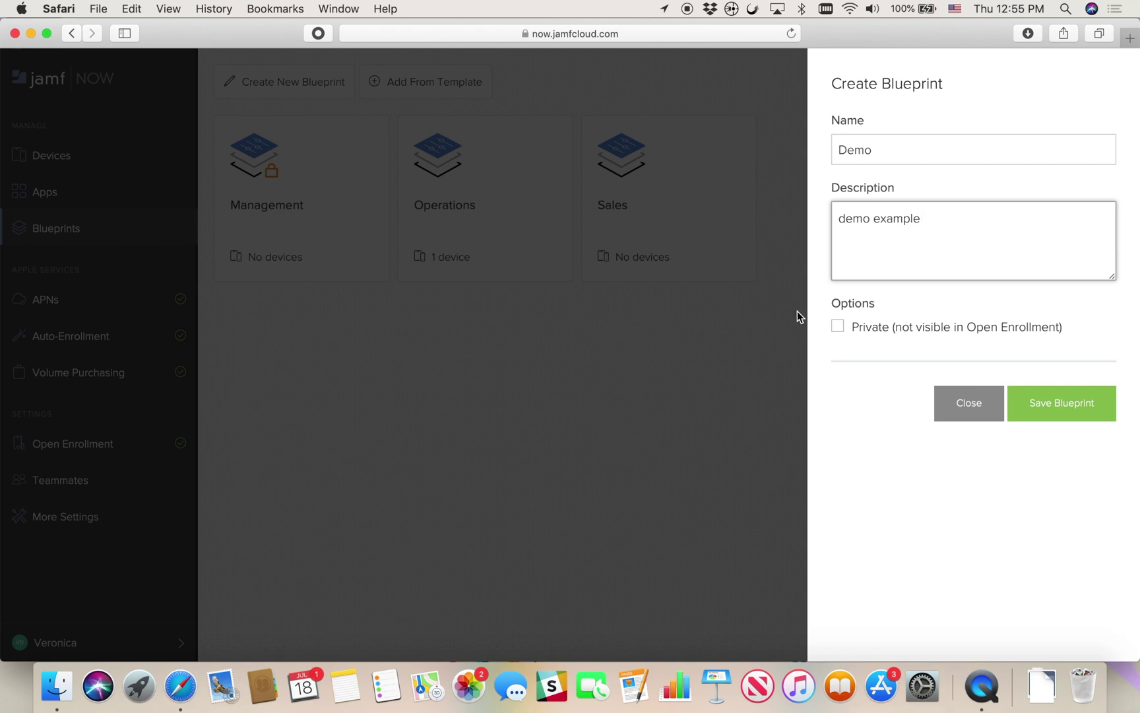
left_click(838, 329)
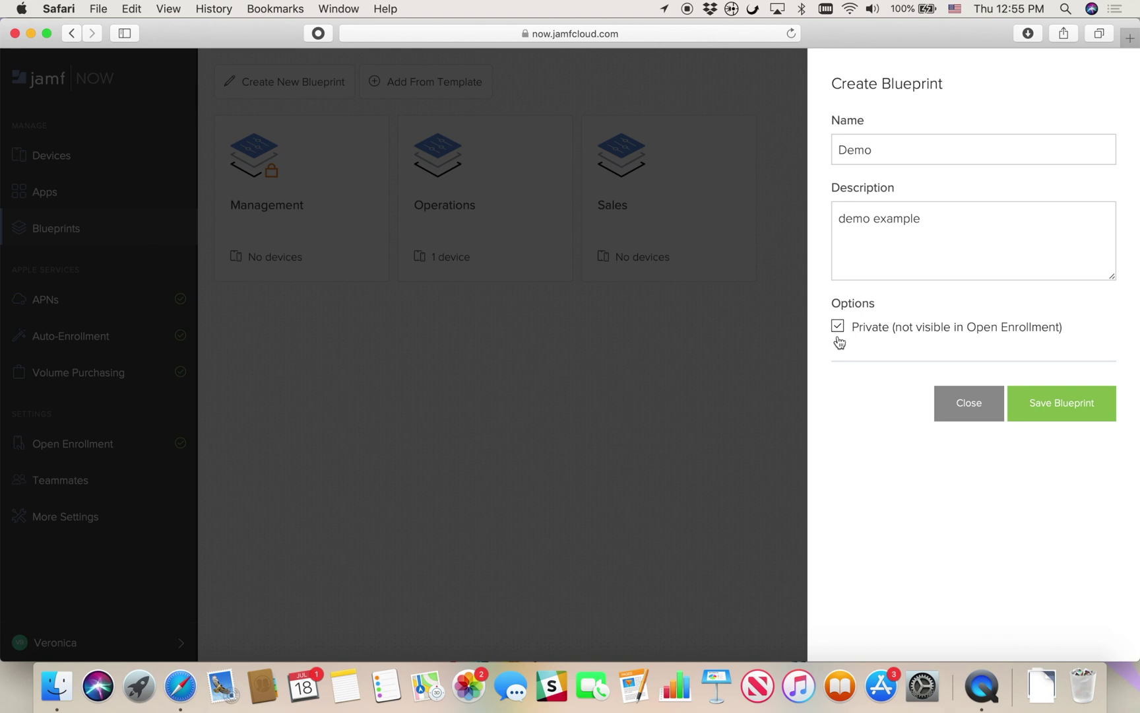
left_click(1039, 400)
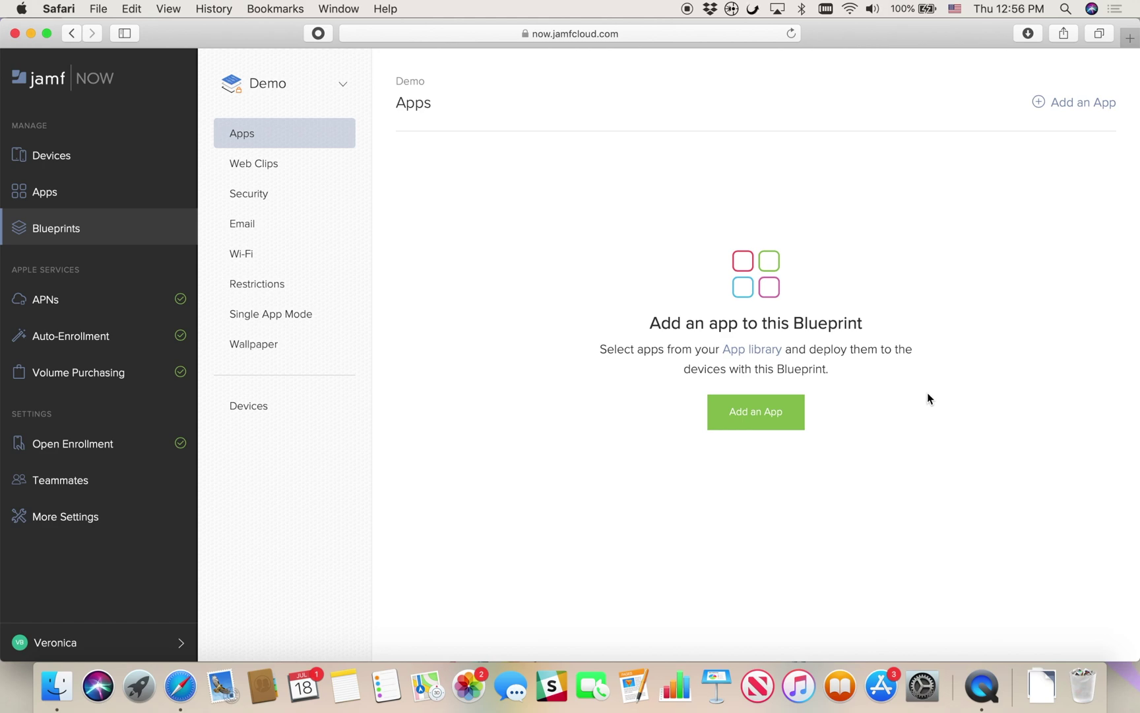
Add the Apple Support, Box and DocuSign apps to the Demo blueprint
left_click(754, 412)
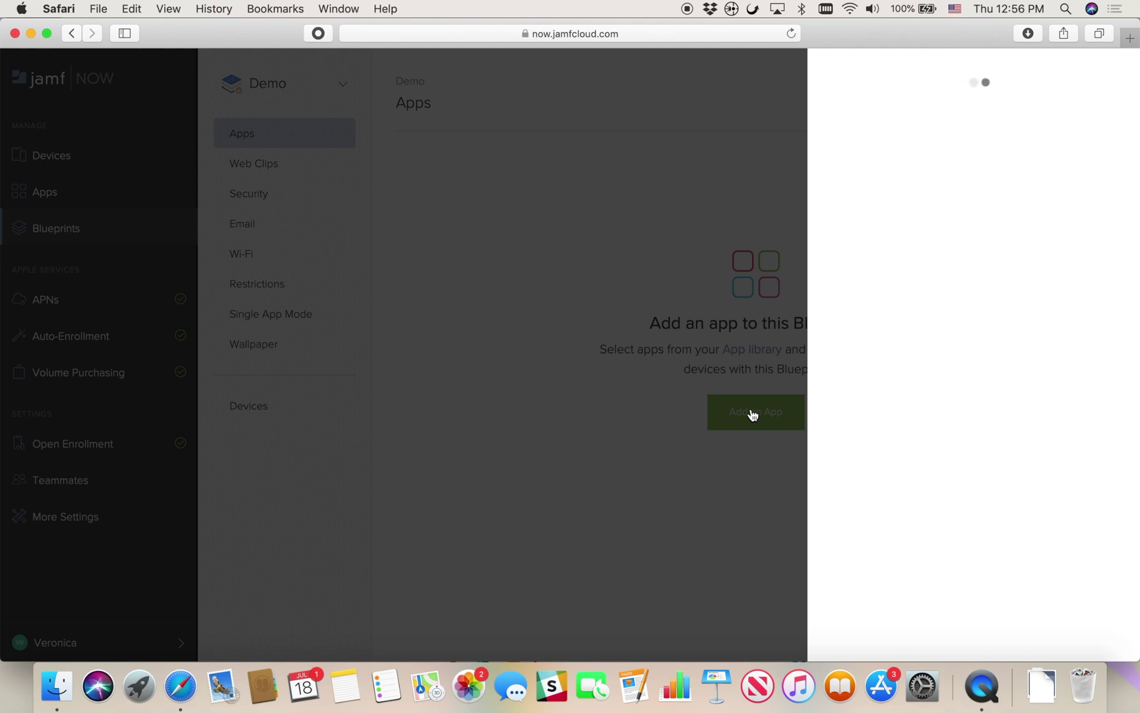
scroll(1012, 350, "down", 3)
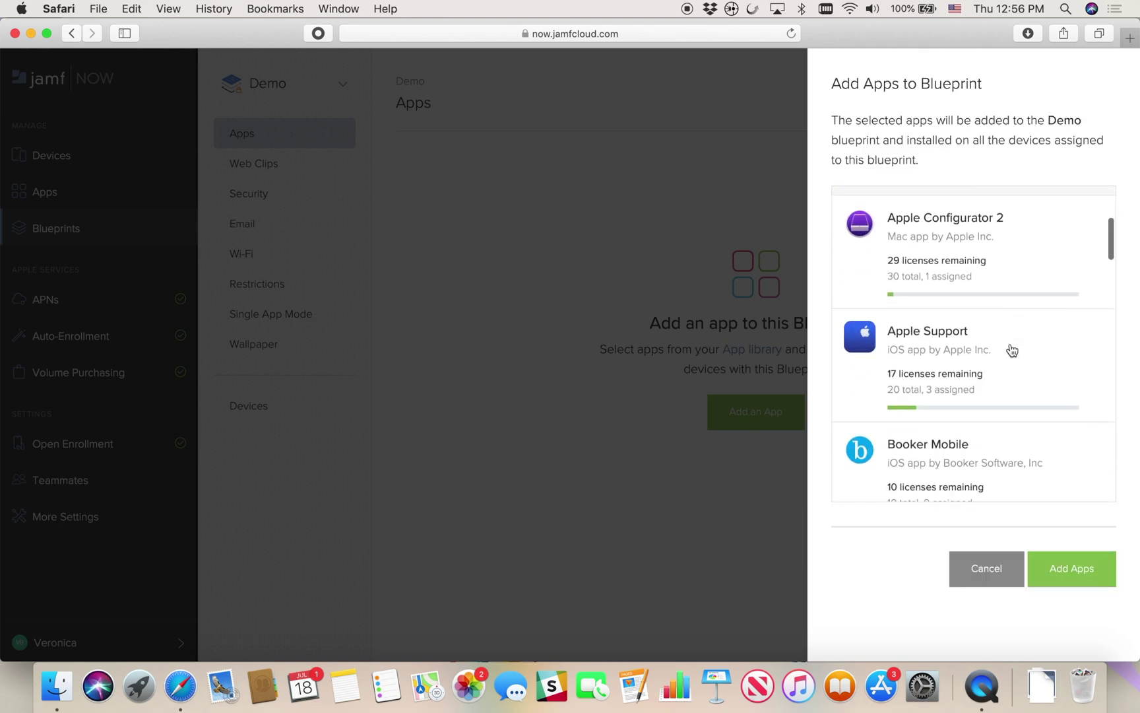
left_click(1012, 349)
scroll(1012, 350, "down", 3)
scroll(1012, 349, "down", 2)
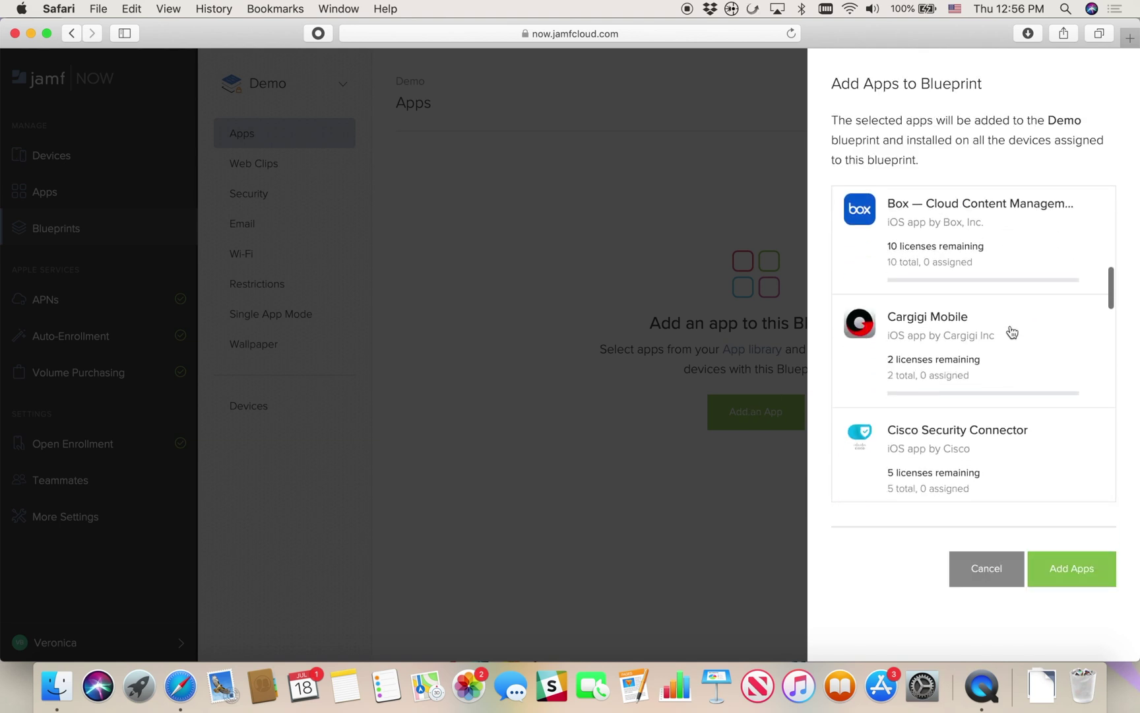
left_click(1013, 276)
scroll(1015, 275, "down", 2)
scroll(1015, 276, "down", 5)
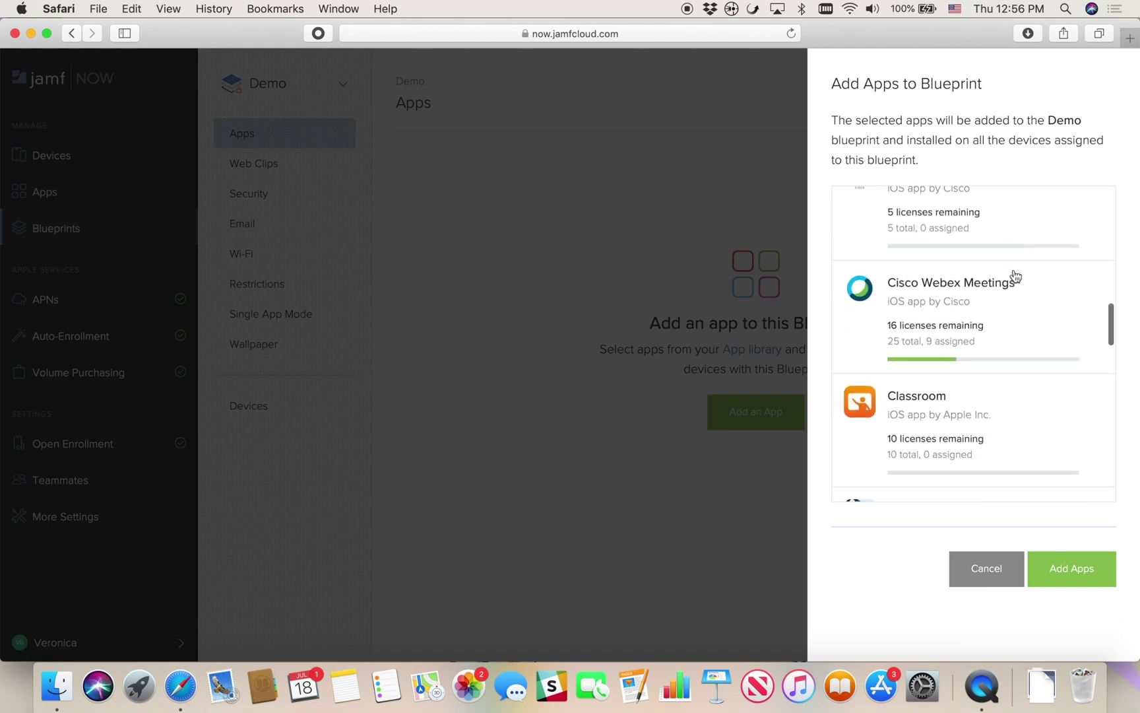
scroll(1015, 276, "down", 3)
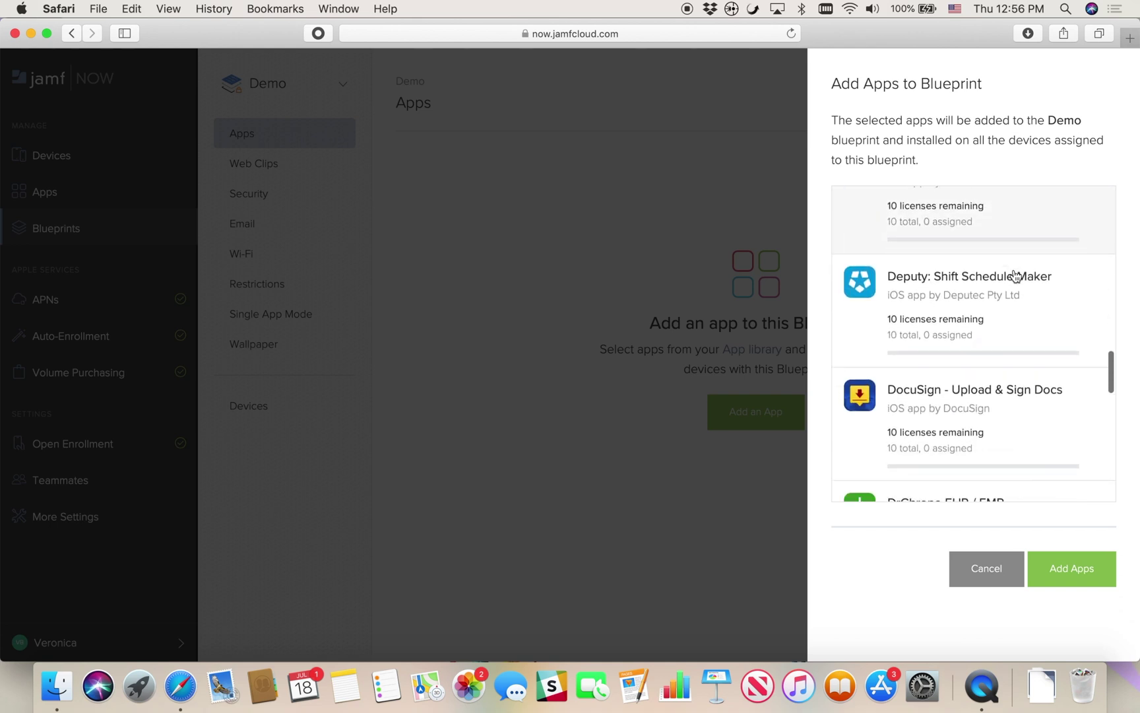
left_click(1008, 339)
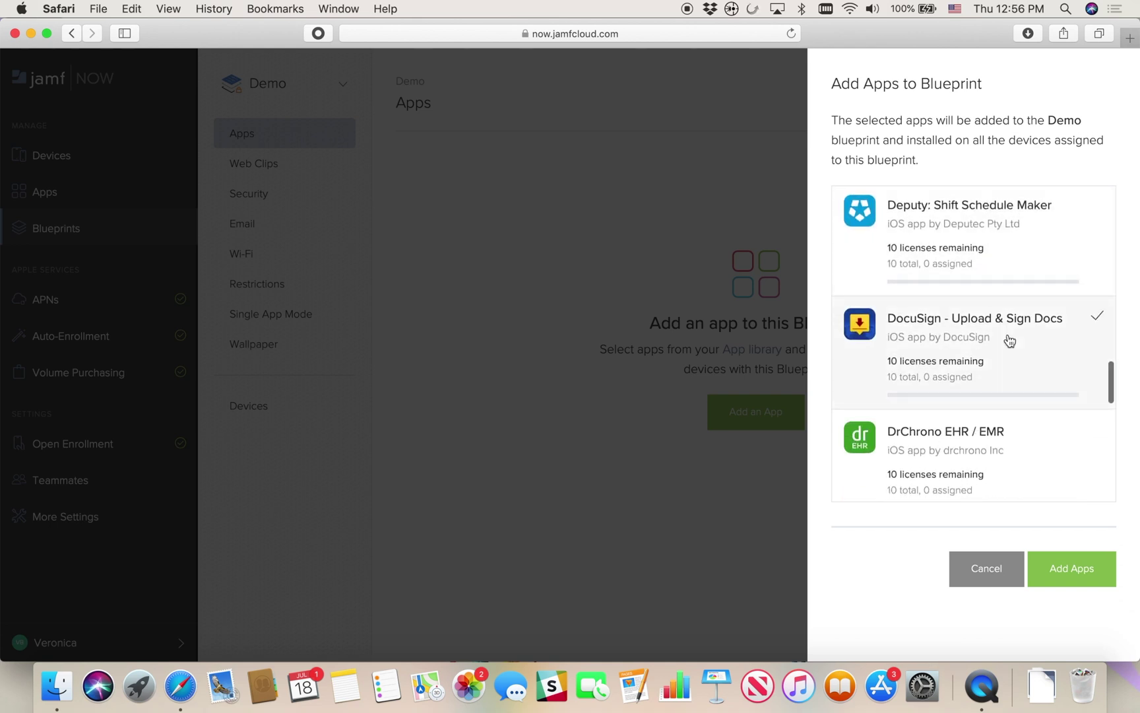
left_click(1054, 571)
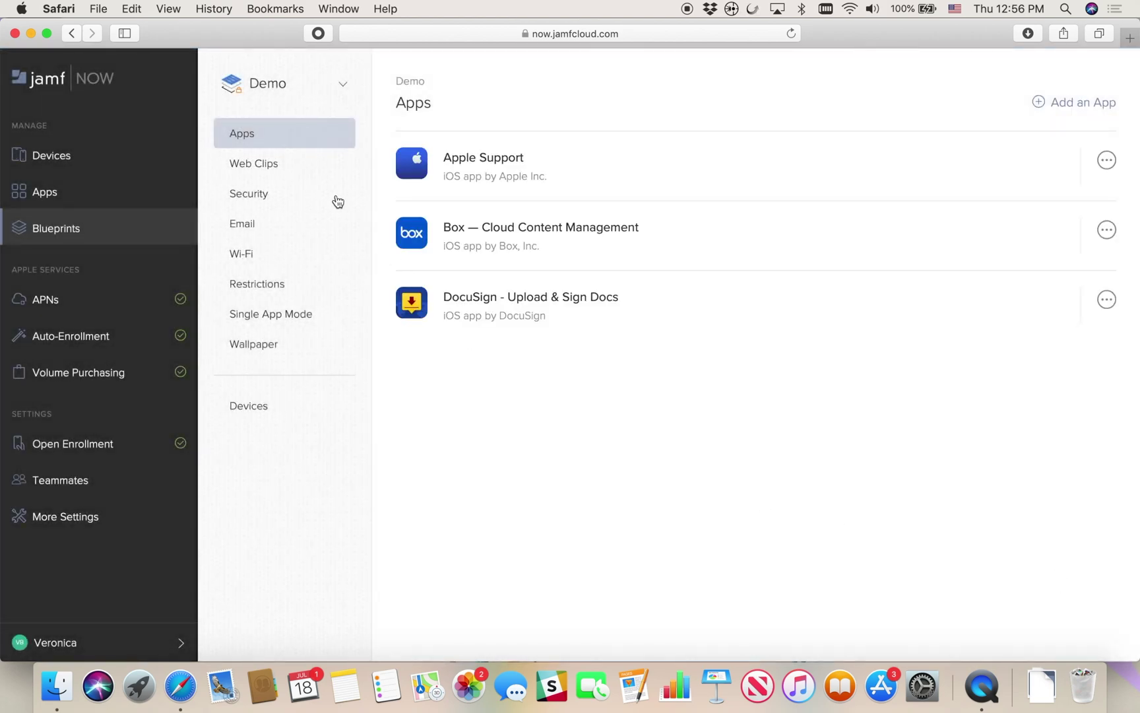
left_click(300, 167)
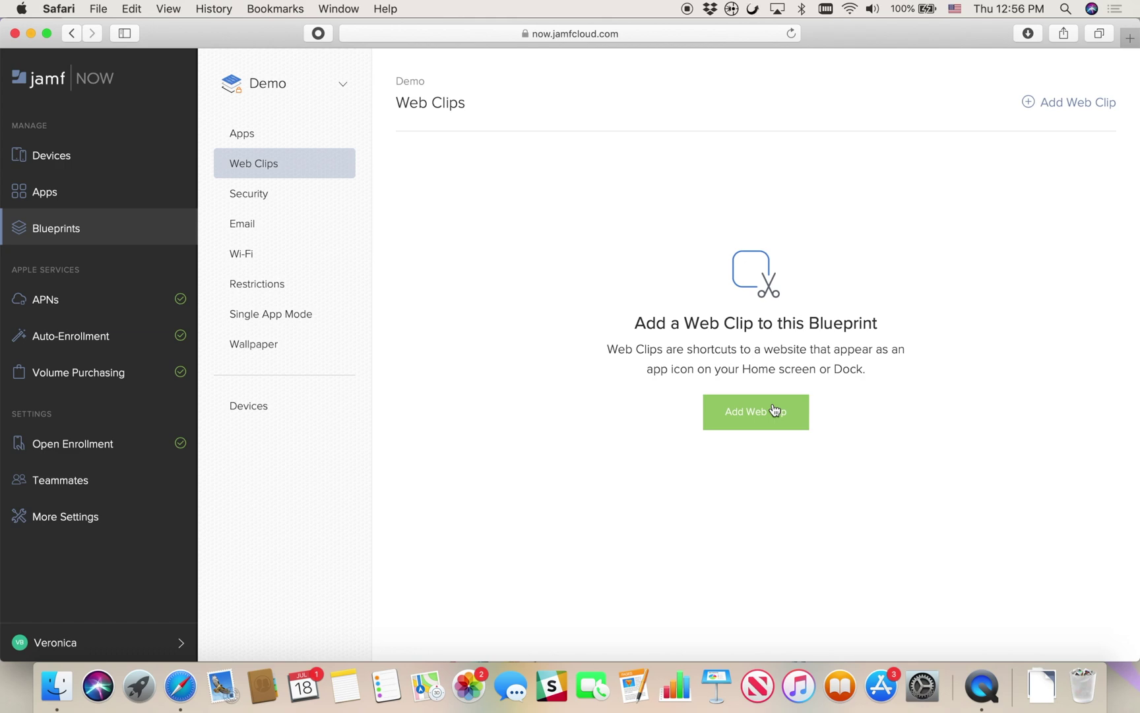
left_click(774, 410)
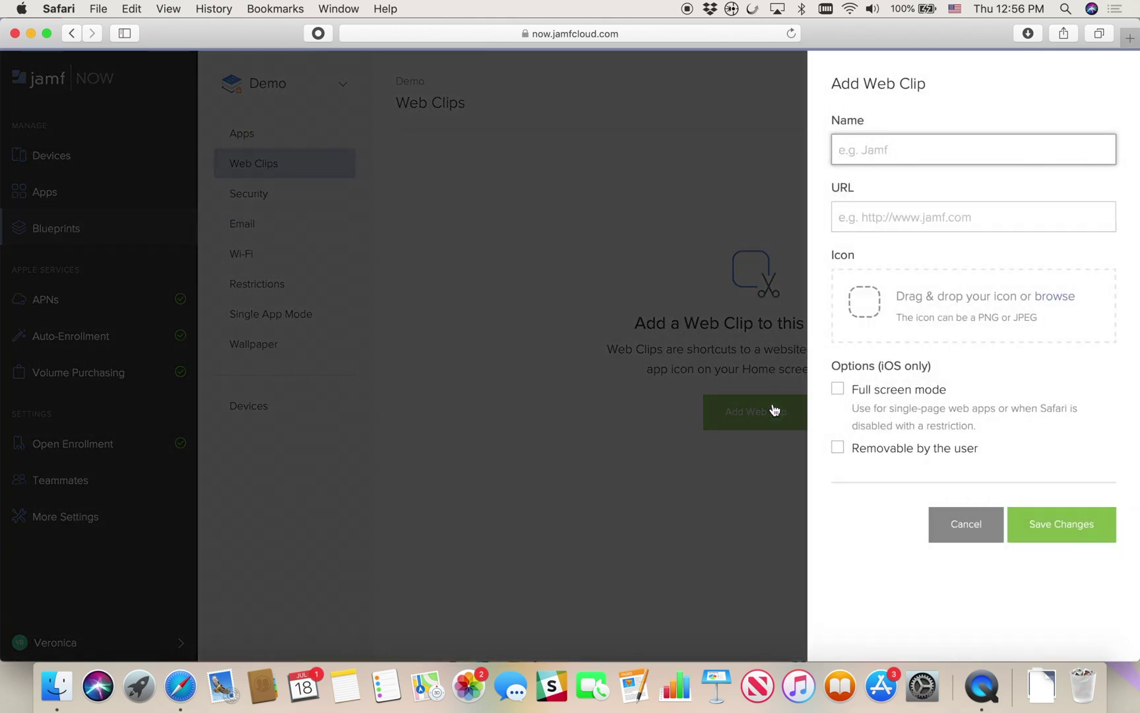
type("Jamf")
key("Tab")
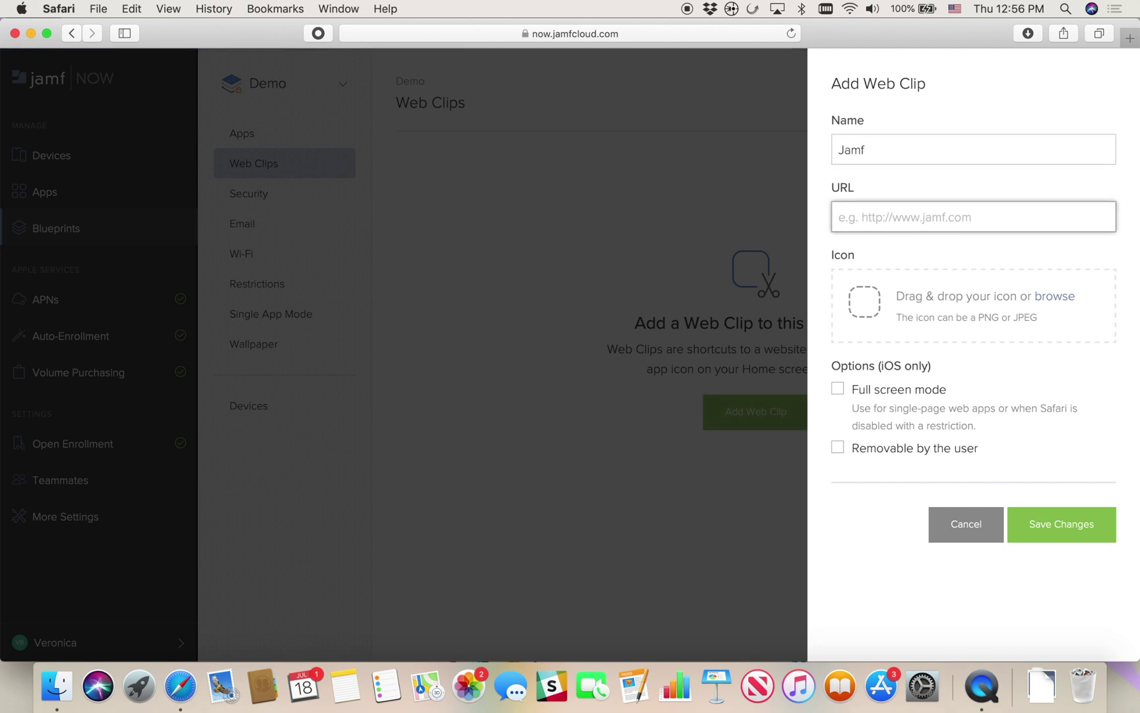
type("https://www")
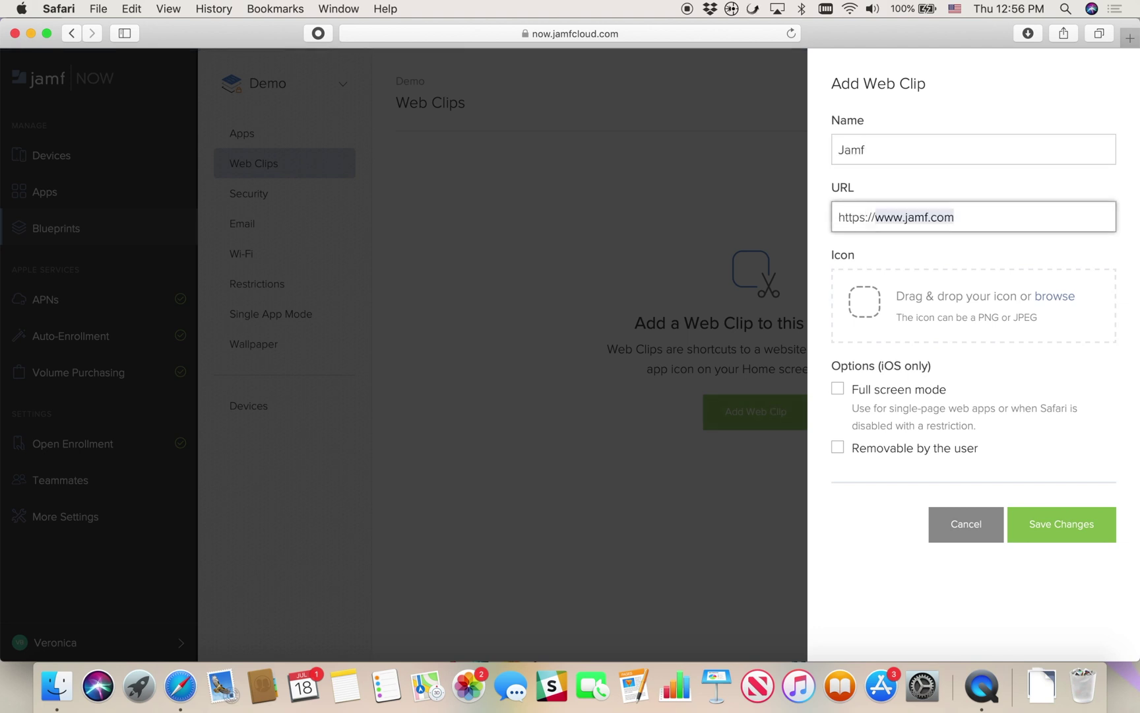
type(".jamf.com")
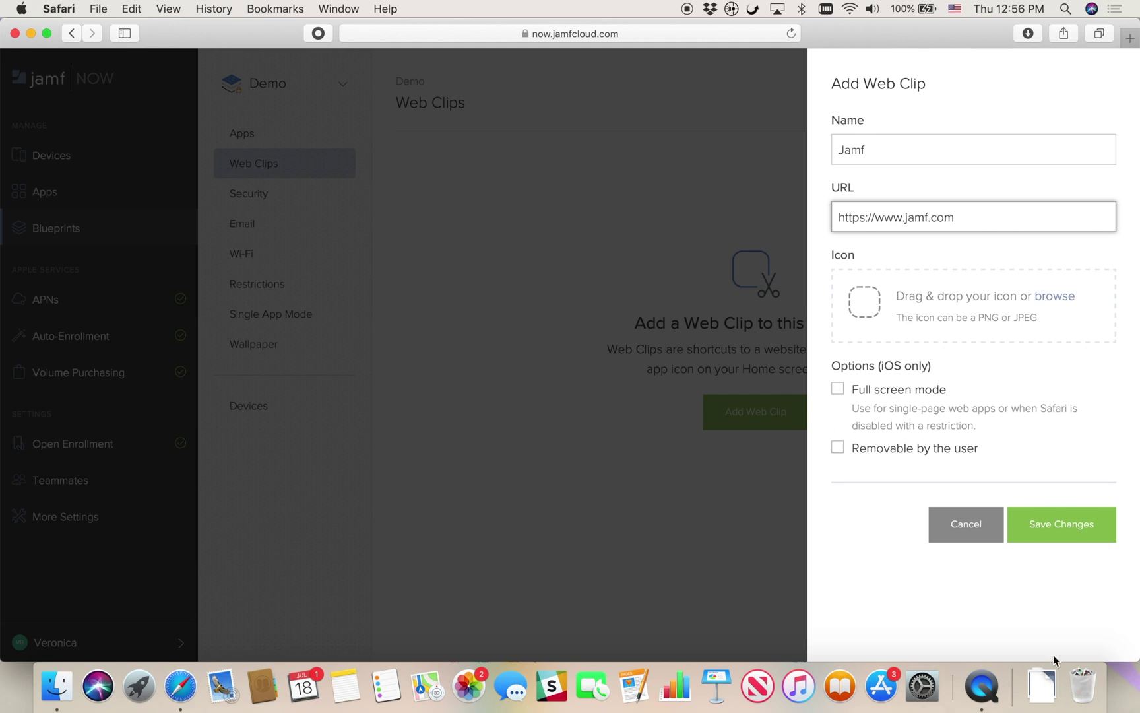
left_click(1042, 686)
left_click_drag(1042, 571, 887, 316)
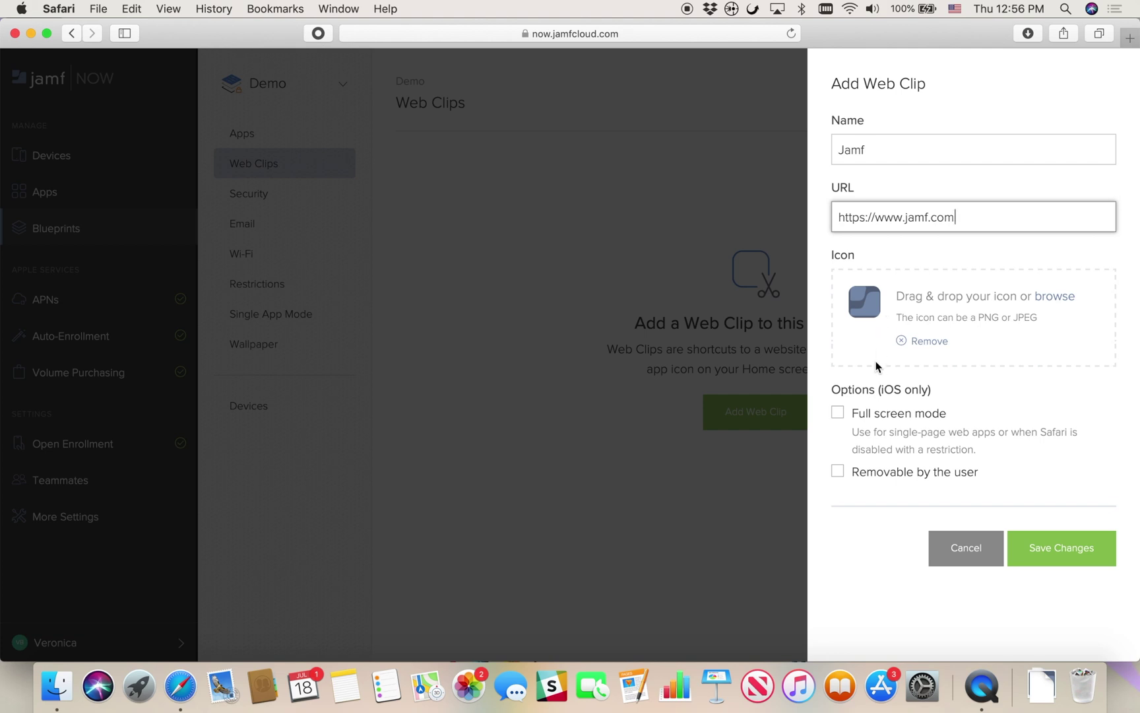
left_click(837, 413)
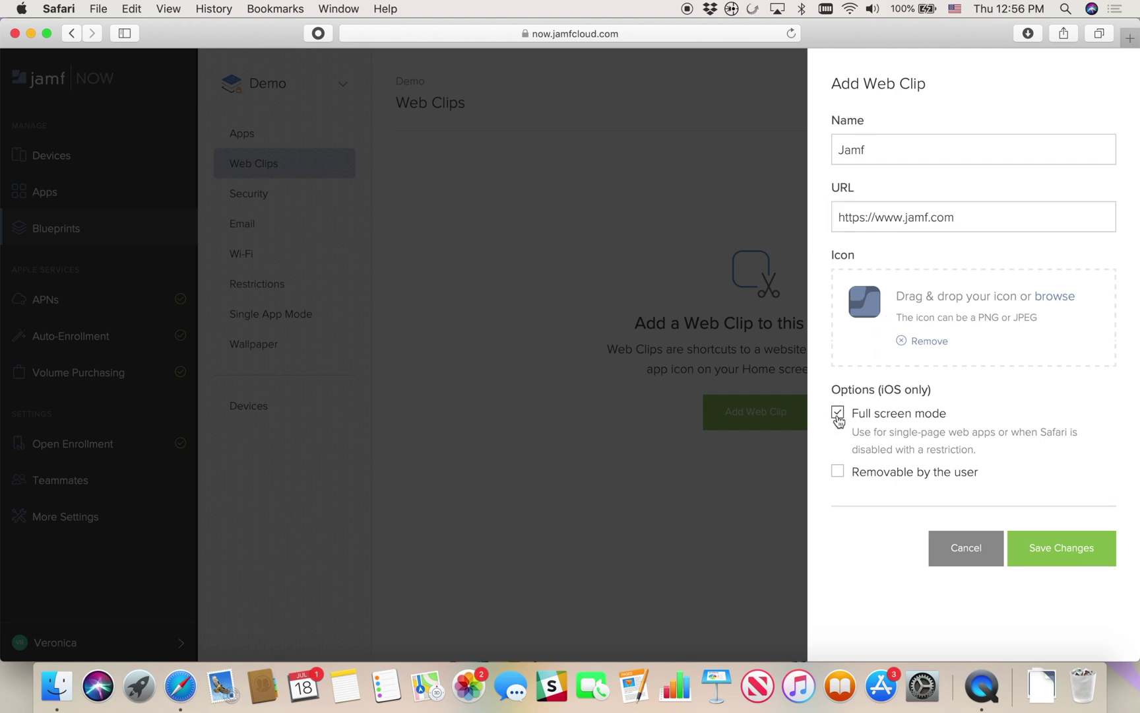
left_click(837, 471)
left_click(1039, 547)
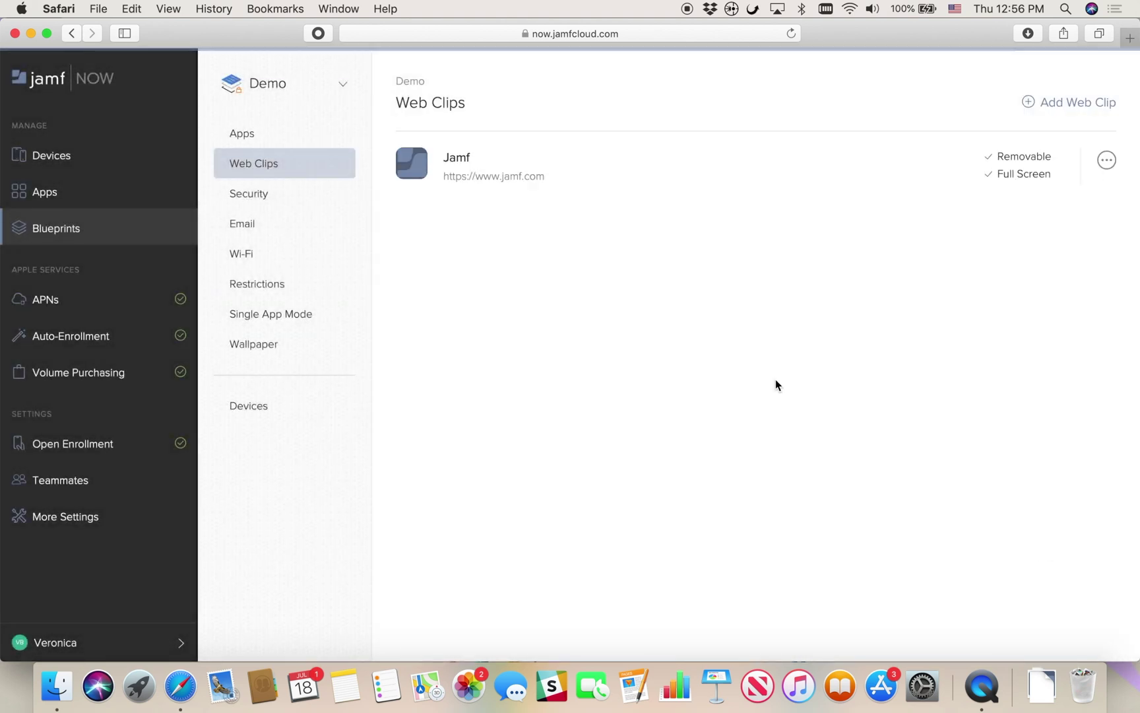
left_click(320, 200)
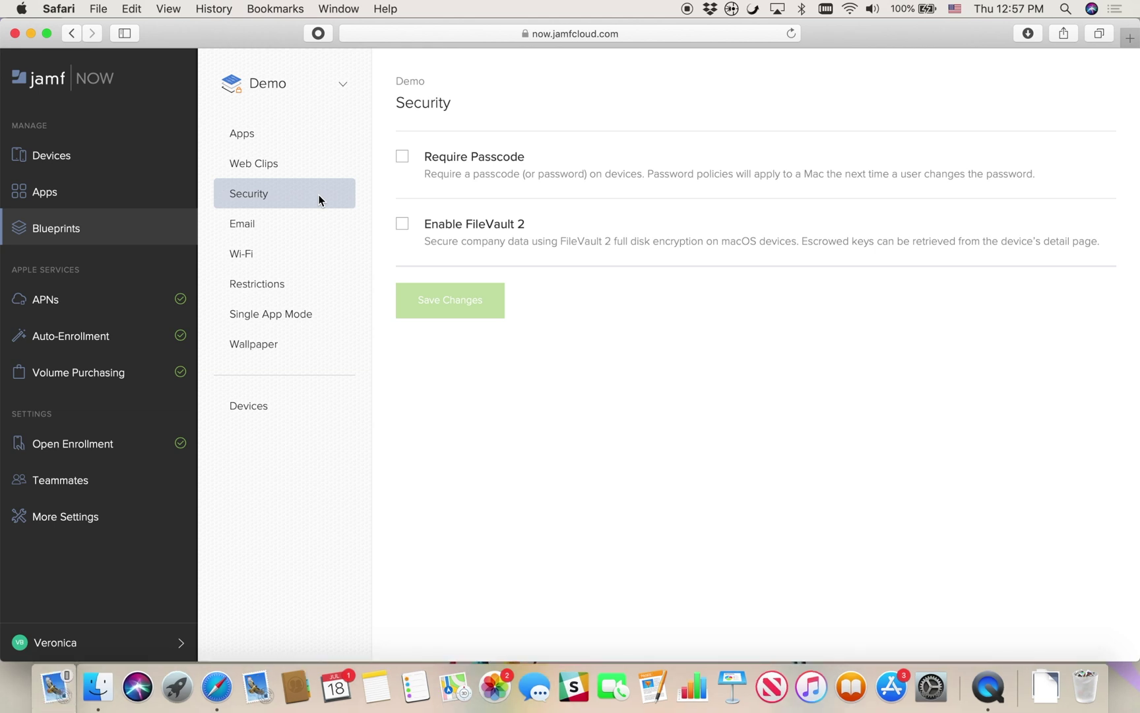
Require a complex passcode: minimum length 6, at least 1 symbol, 3-month maximum age
left_click(403, 157)
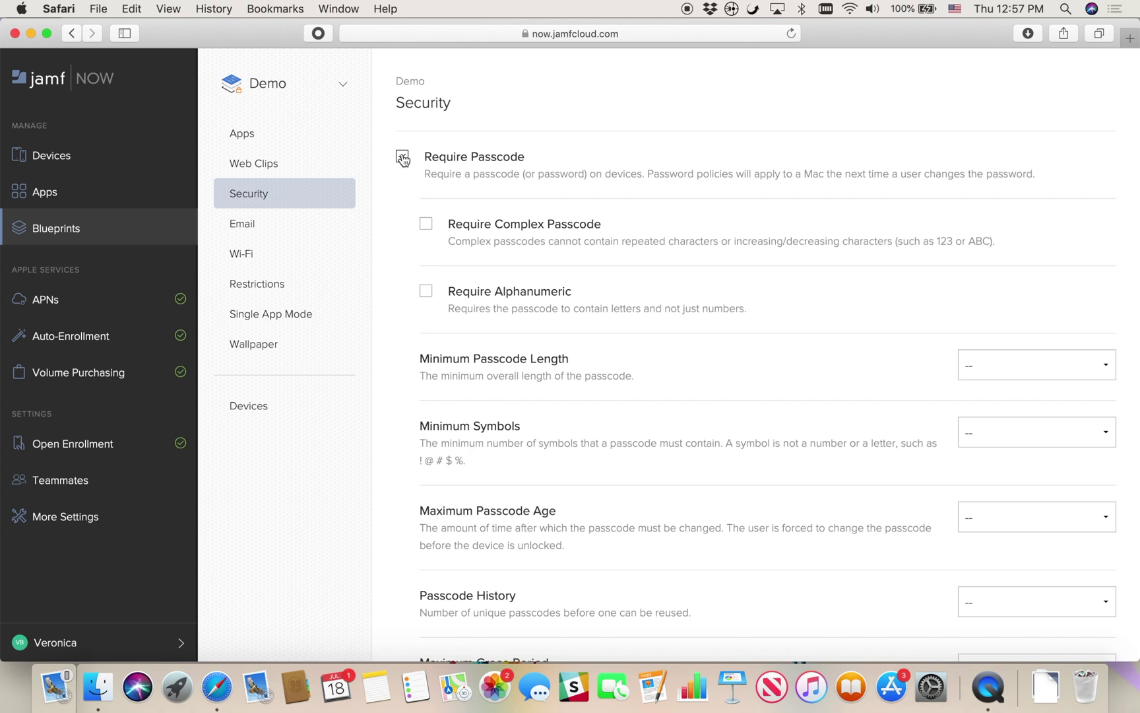
left_click(427, 226)
left_click(974, 369)
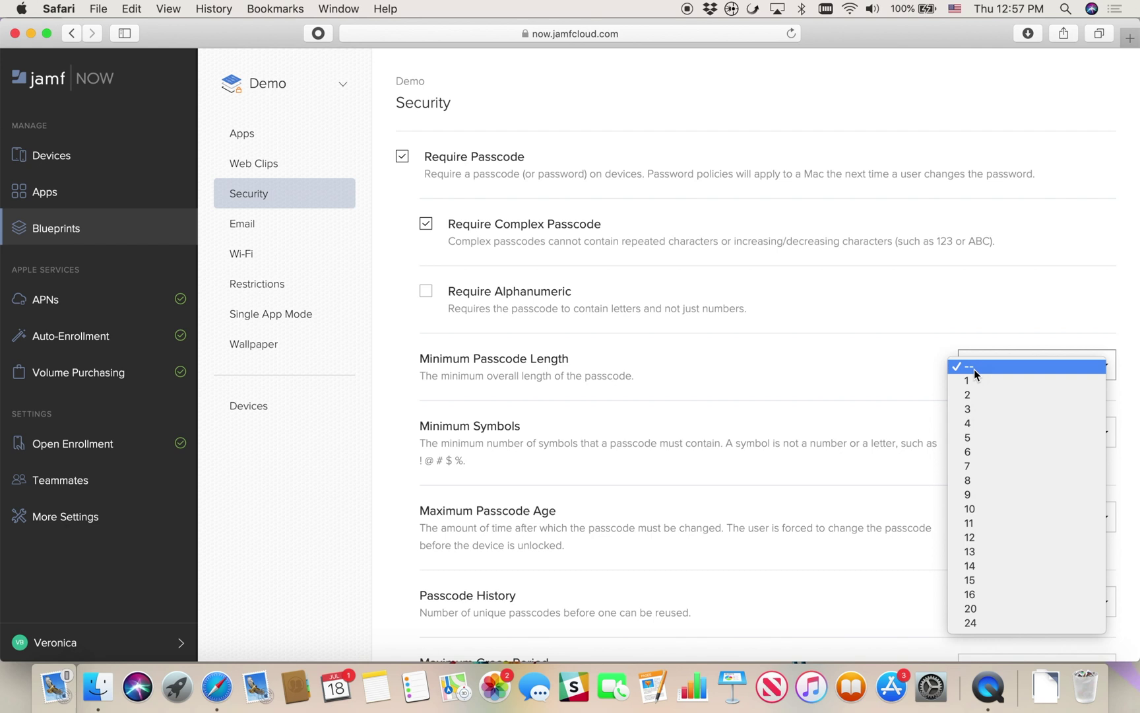
left_click(967, 451)
left_click(992, 435)
left_click(991, 448)
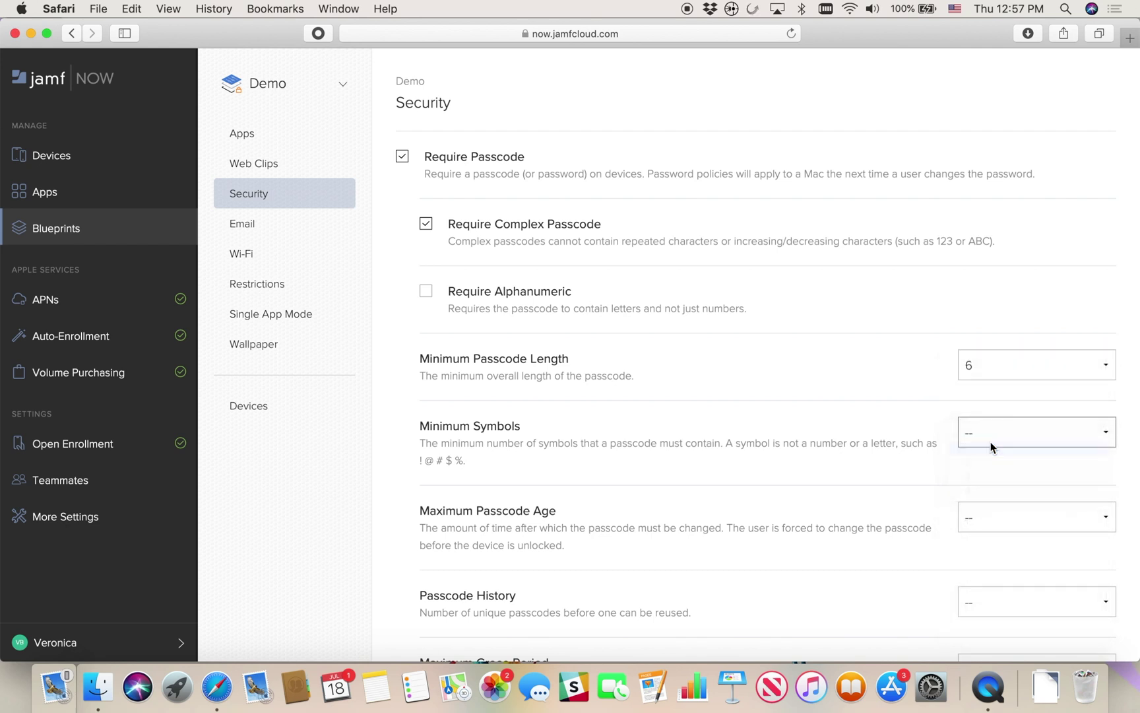
left_click(985, 520)
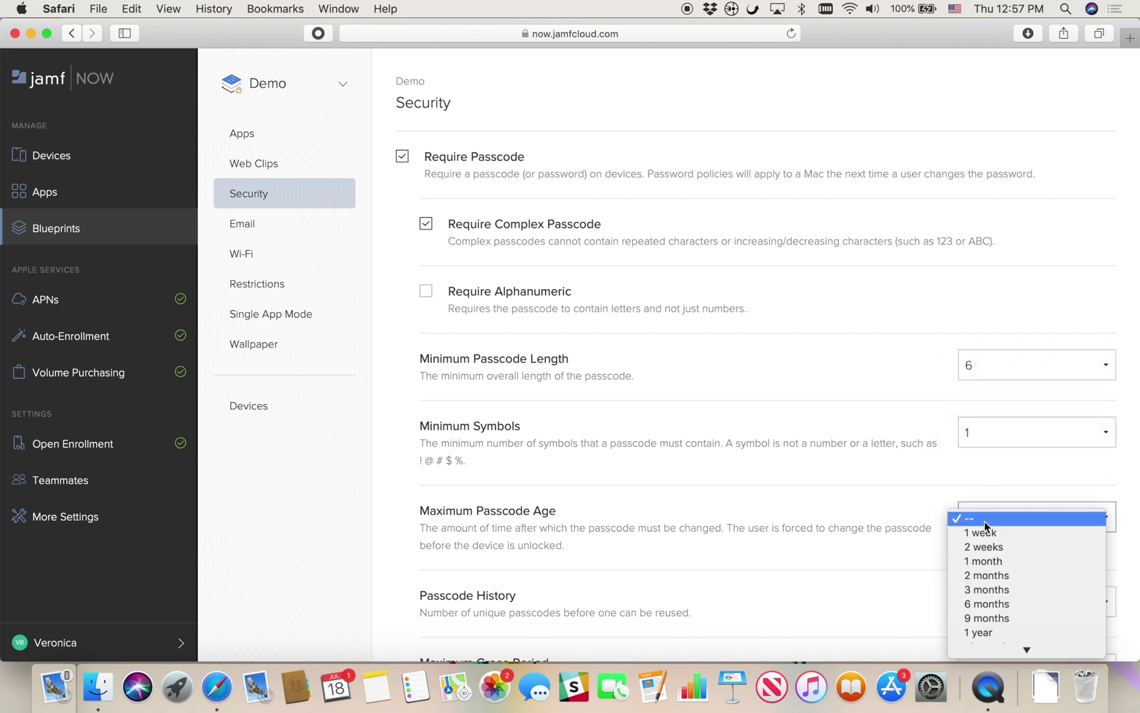
left_click(983, 589)
Turn on FileVault 2 disk encryption and save the security settings
scroll(856, 581, "down", 5)
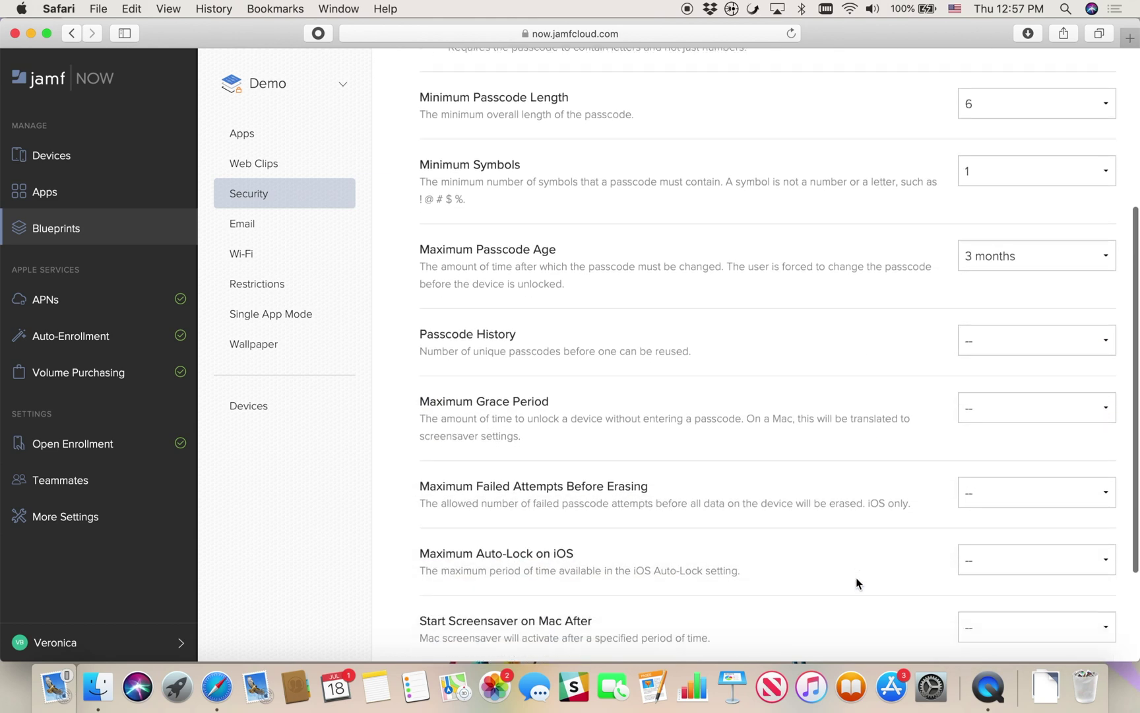
scroll(856, 583, "down", 3)
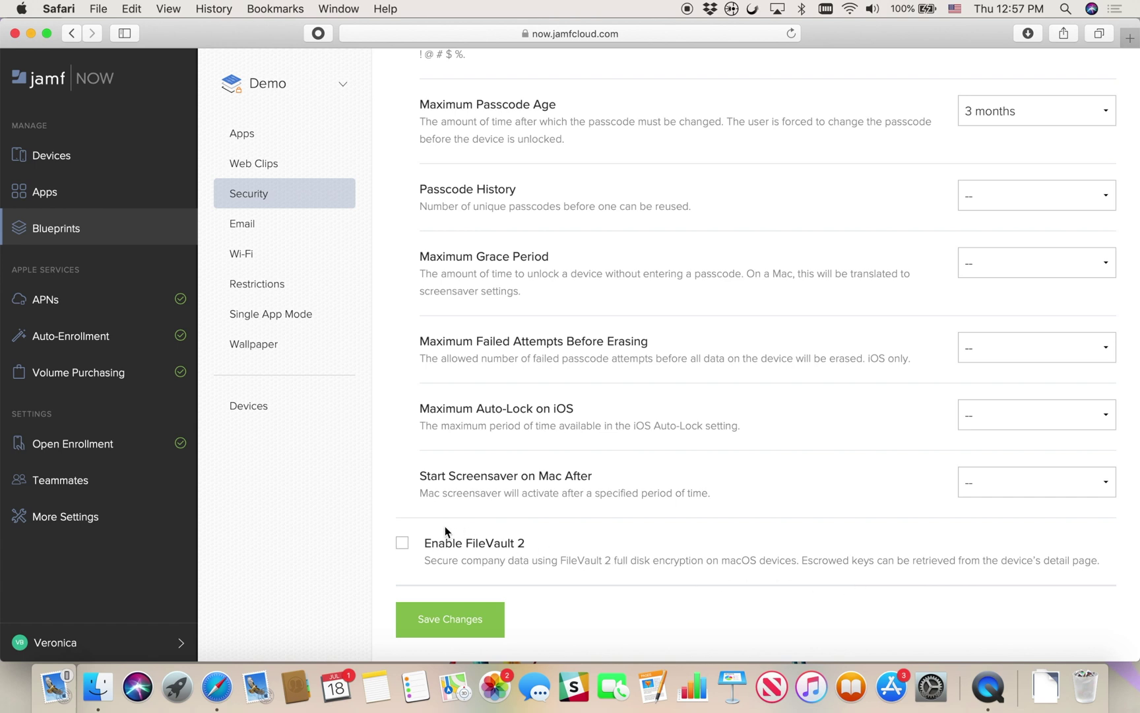
left_click(404, 551)
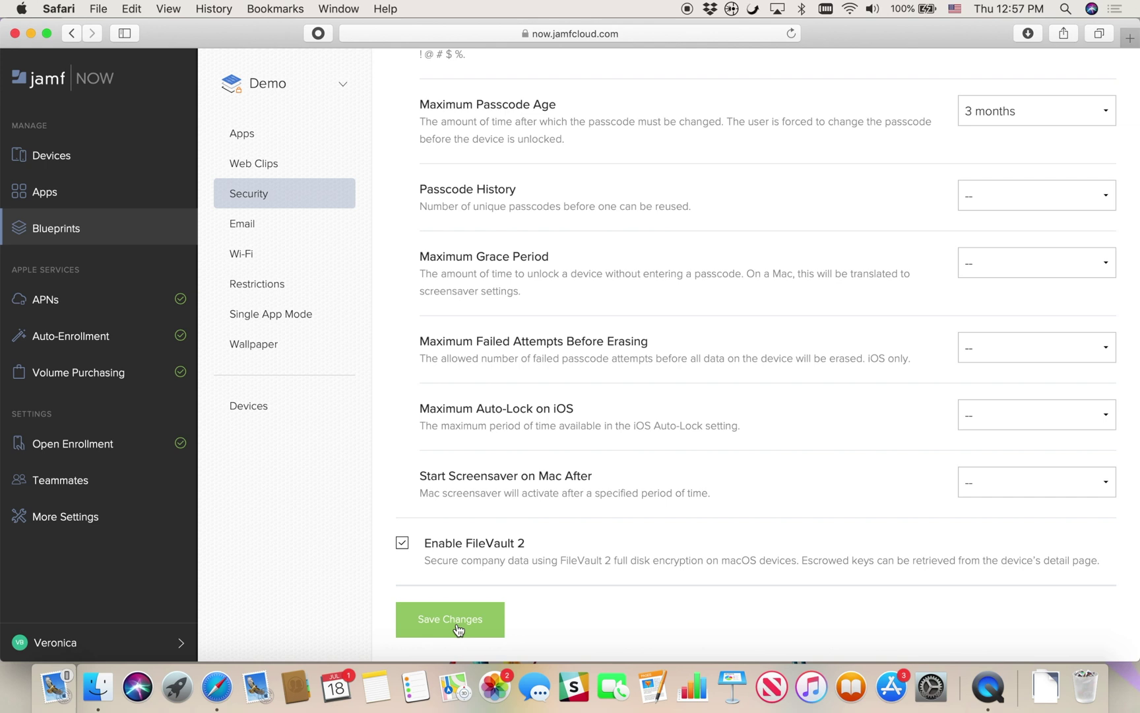
left_click(457, 625)
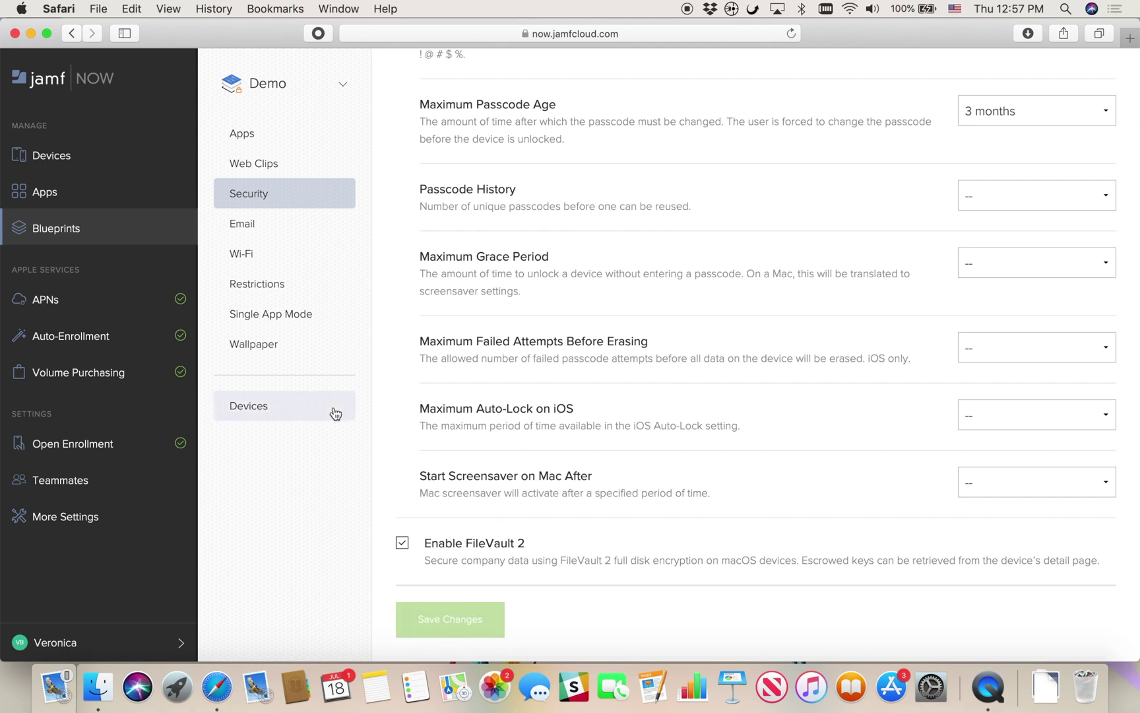
Set up an Exchange email account with mail server office365.outlook.com
left_click(289, 227)
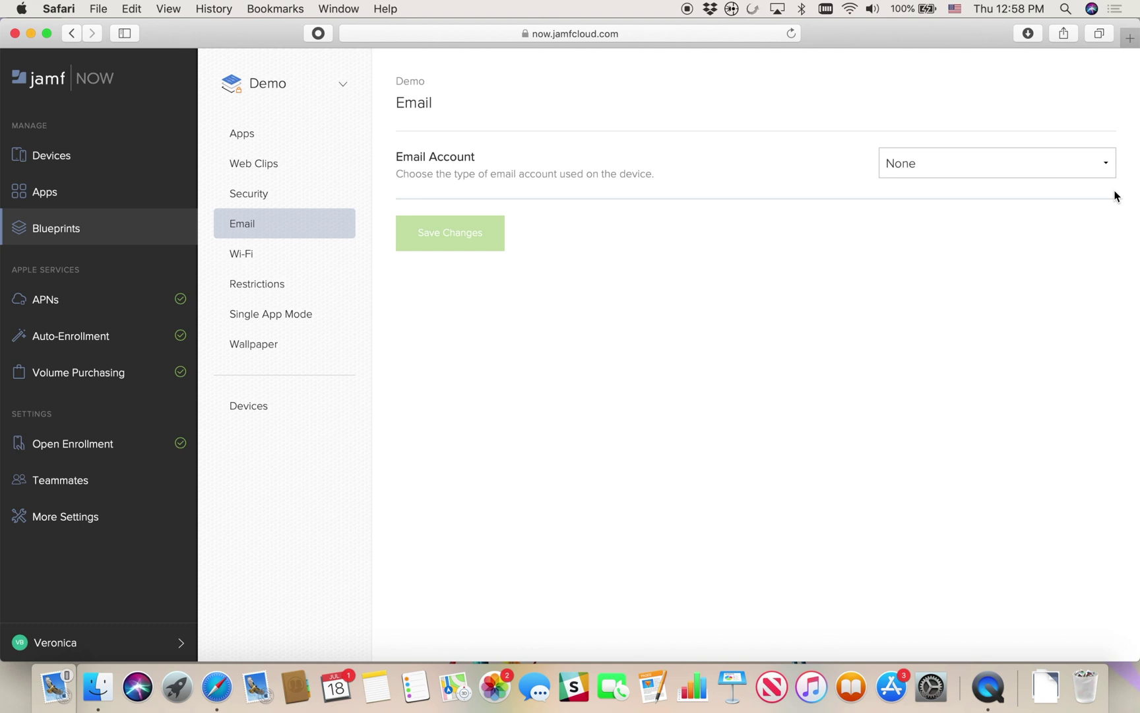
left_click(1106, 168)
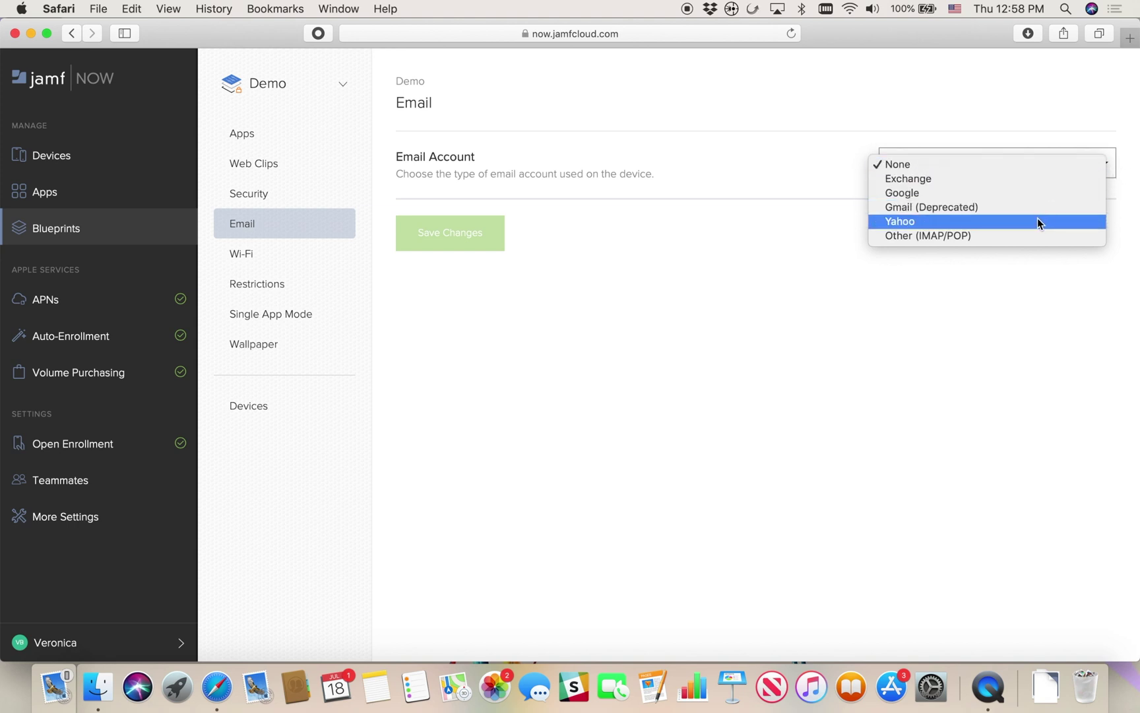
left_click(1024, 178)
left_click(940, 229)
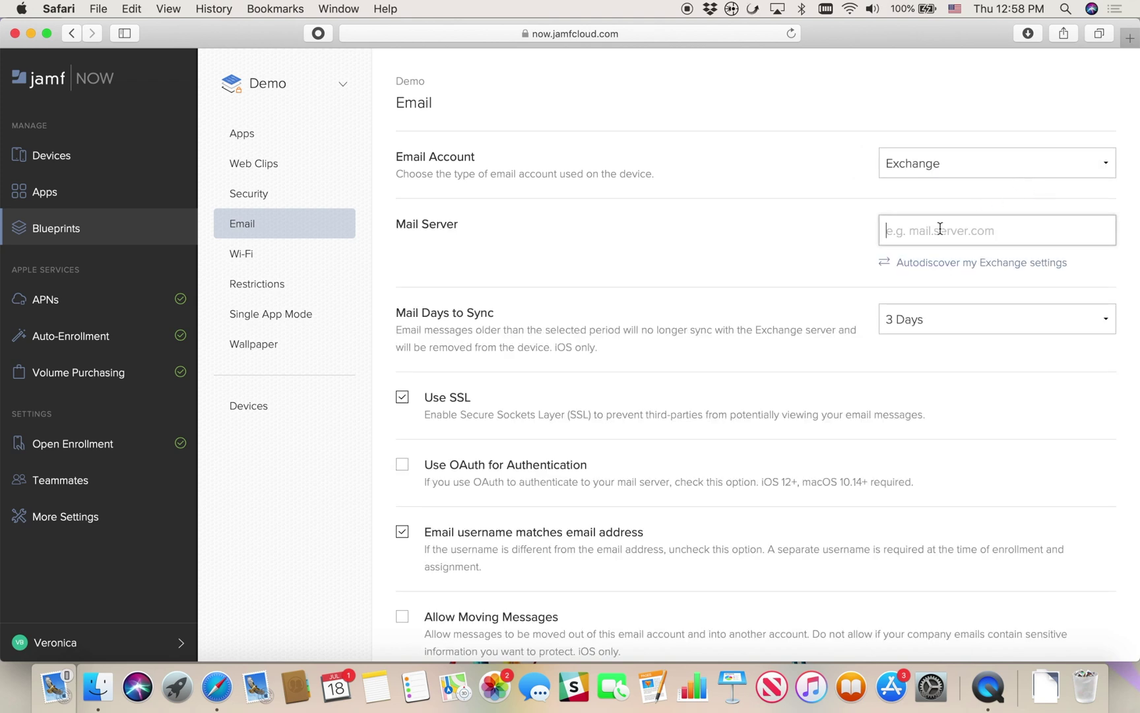
type("office")
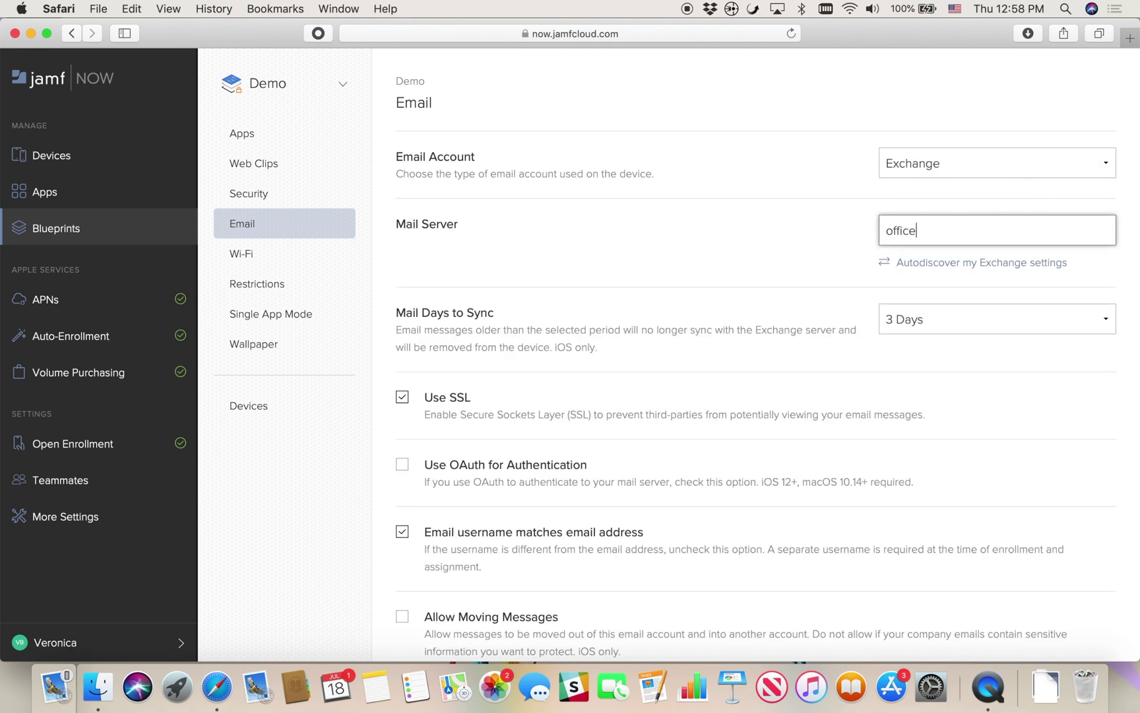
type("365.outlook.com")
scroll(703, 432, "down", 5)
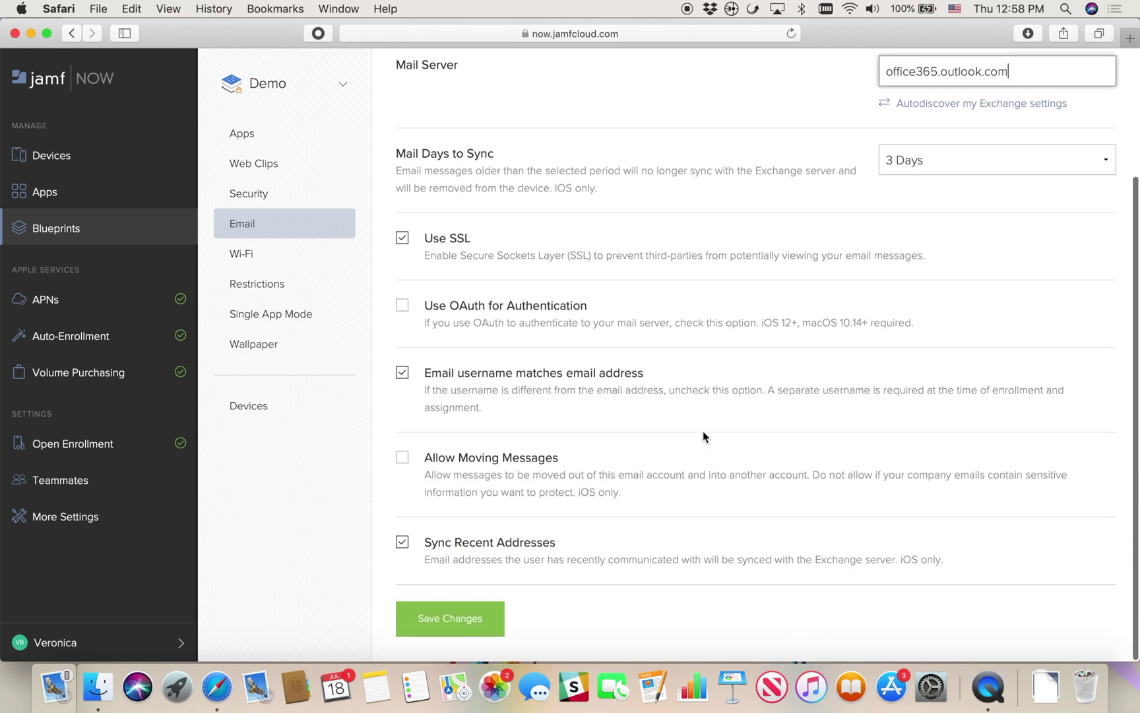
Save the Exchange email settings, then show the Automated MDM Enrollment overview
left_click(462, 623)
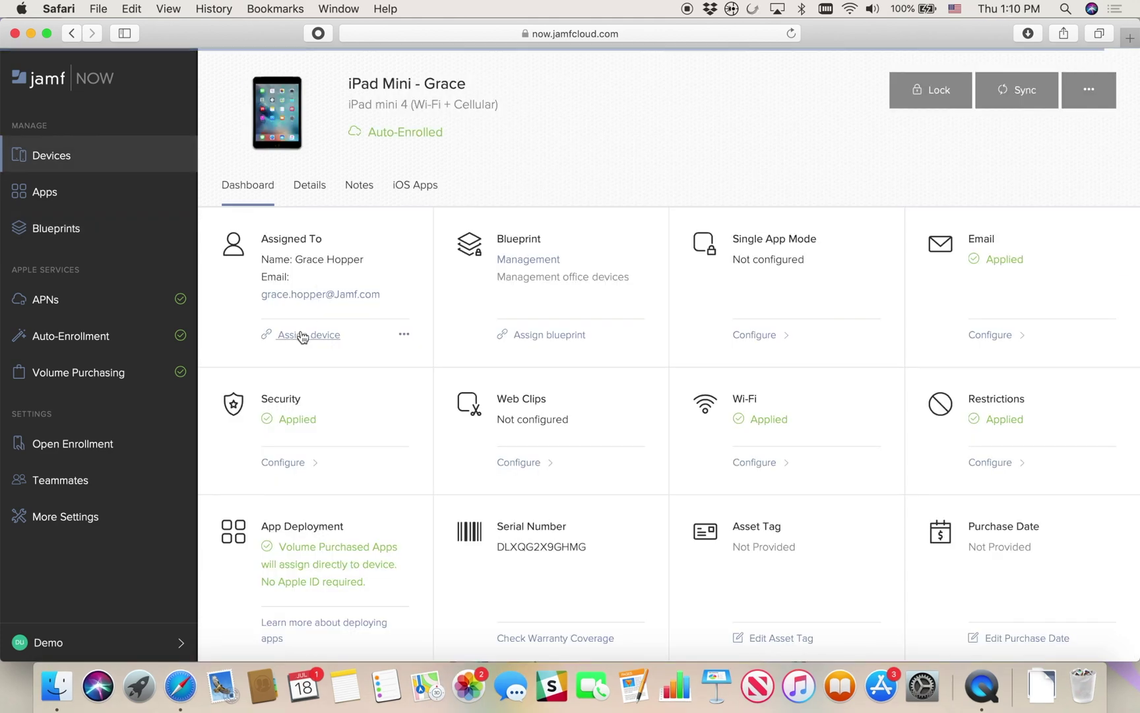
left_click(303, 337)
left_click_drag(988, 272, 837, 262)
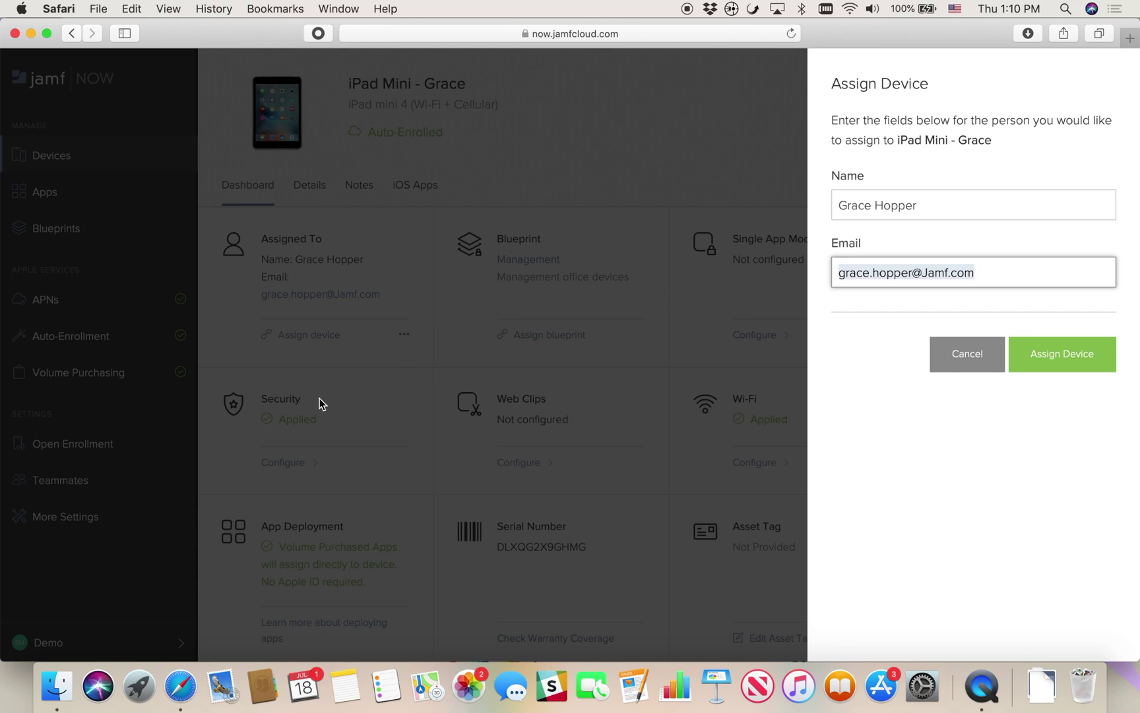
left_click(172, 347)
left_click(116, 338)
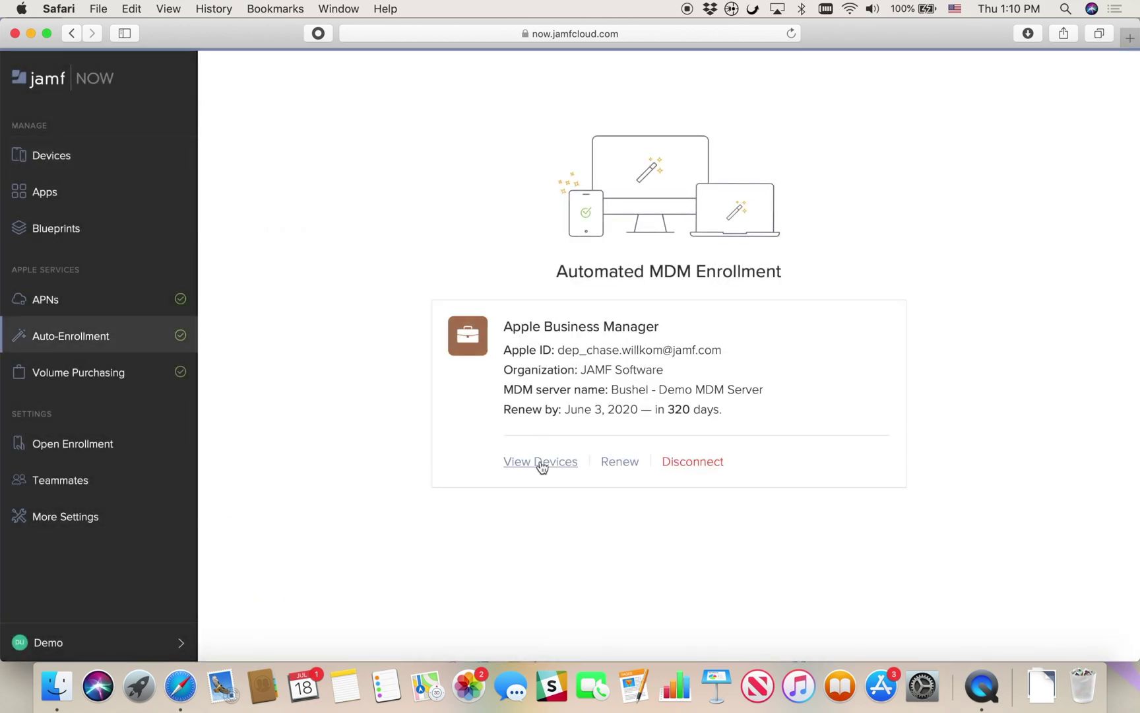
Open the Assign Device form for F9FN7016FCM5 and select its e-mail value
left_click(540, 460)
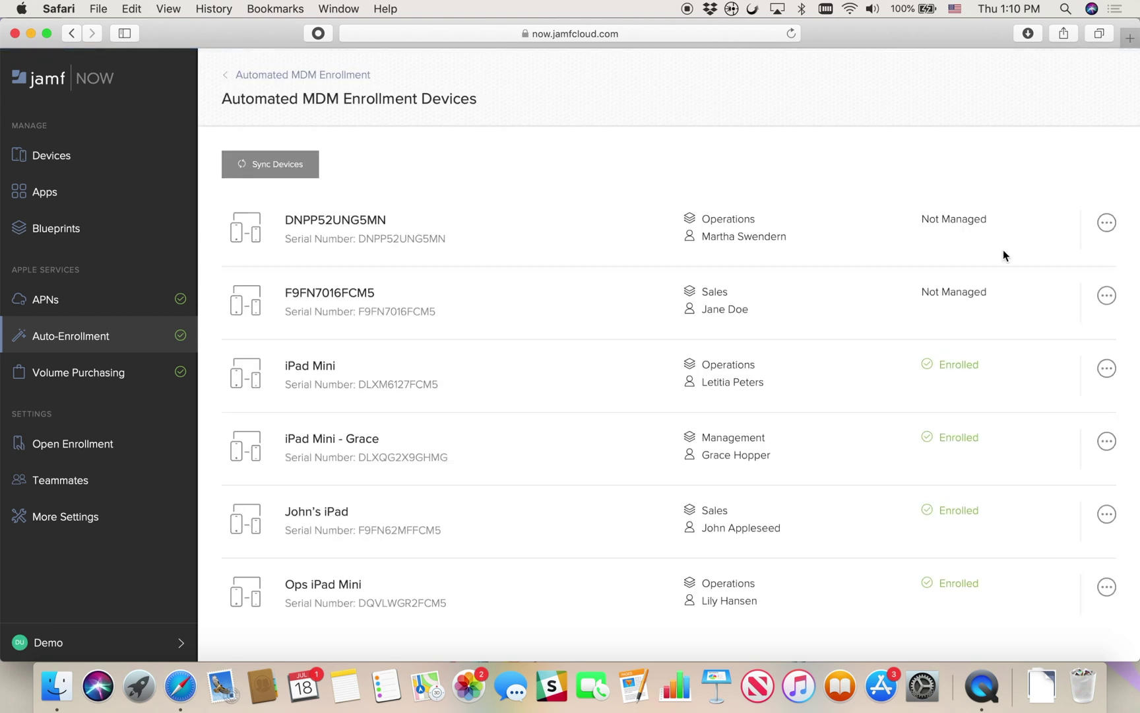
left_click(1107, 295)
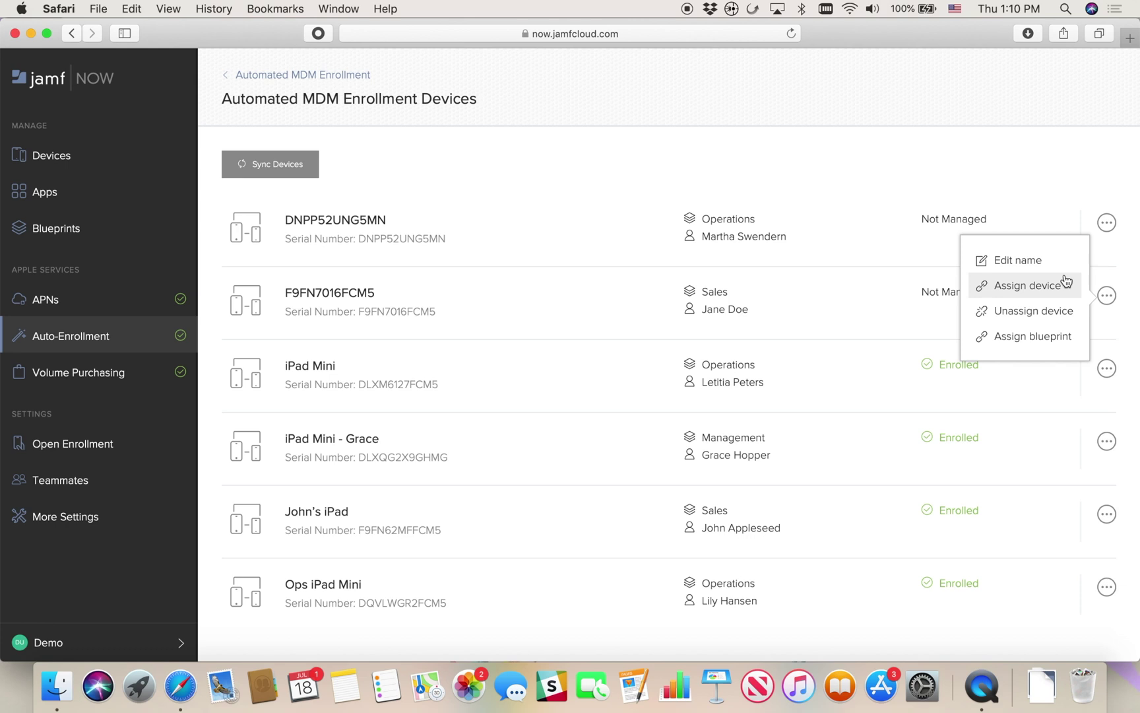
left_click(1062, 284)
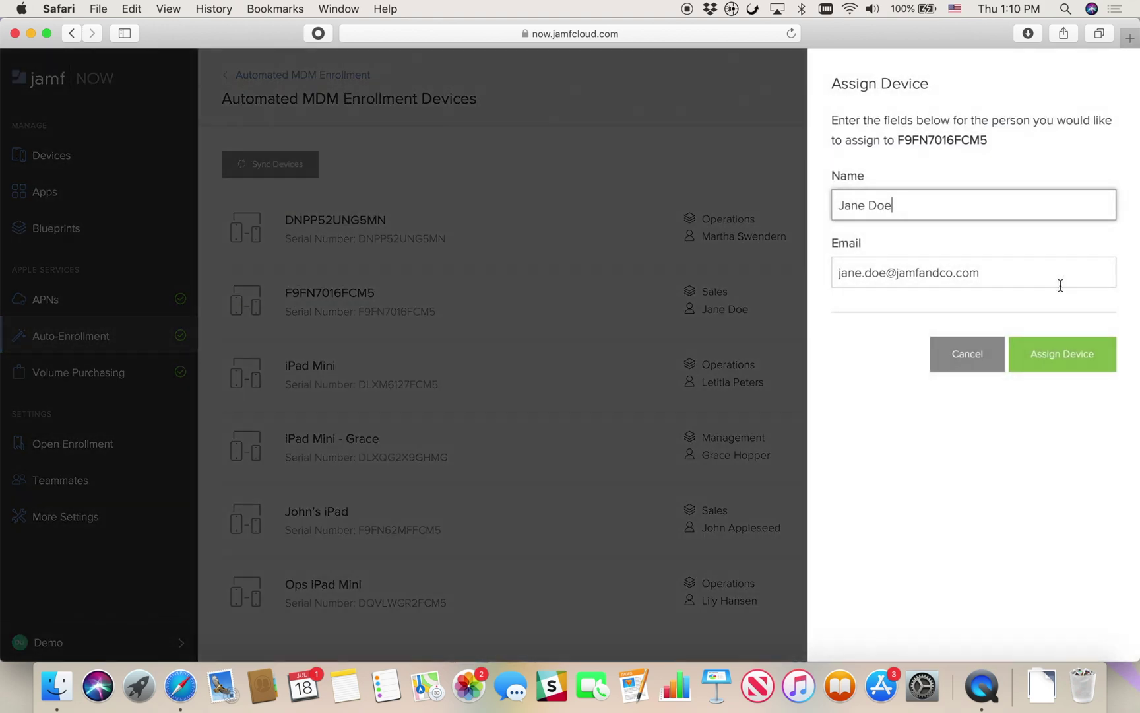
left_click(986, 272)
left_click_drag(987, 271, 824, 262)
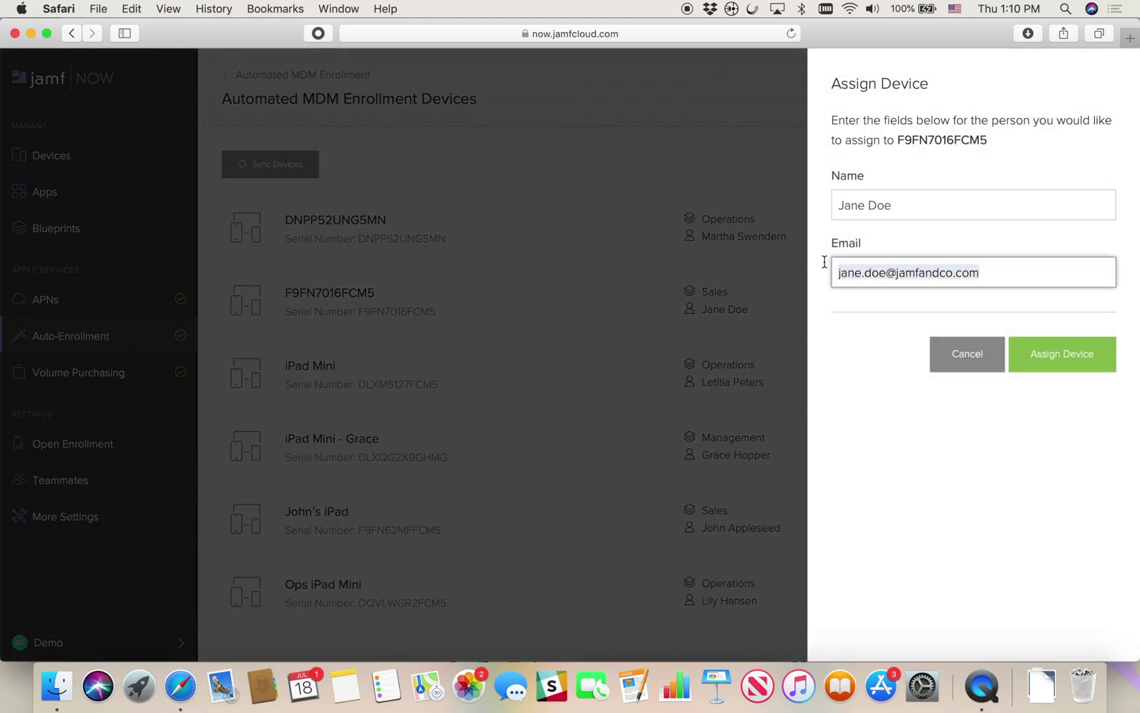
Close the assignment form and begin a new Wi-Fi network in the Demo blueprint
left_click(677, 312)
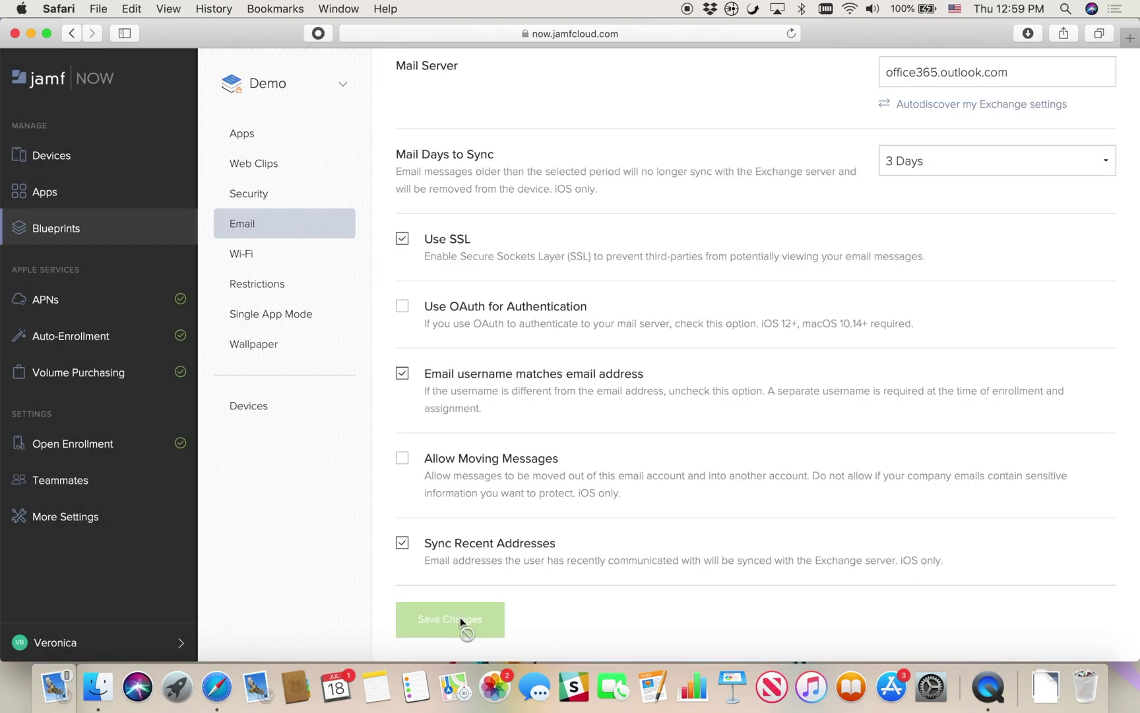
left_click(295, 263)
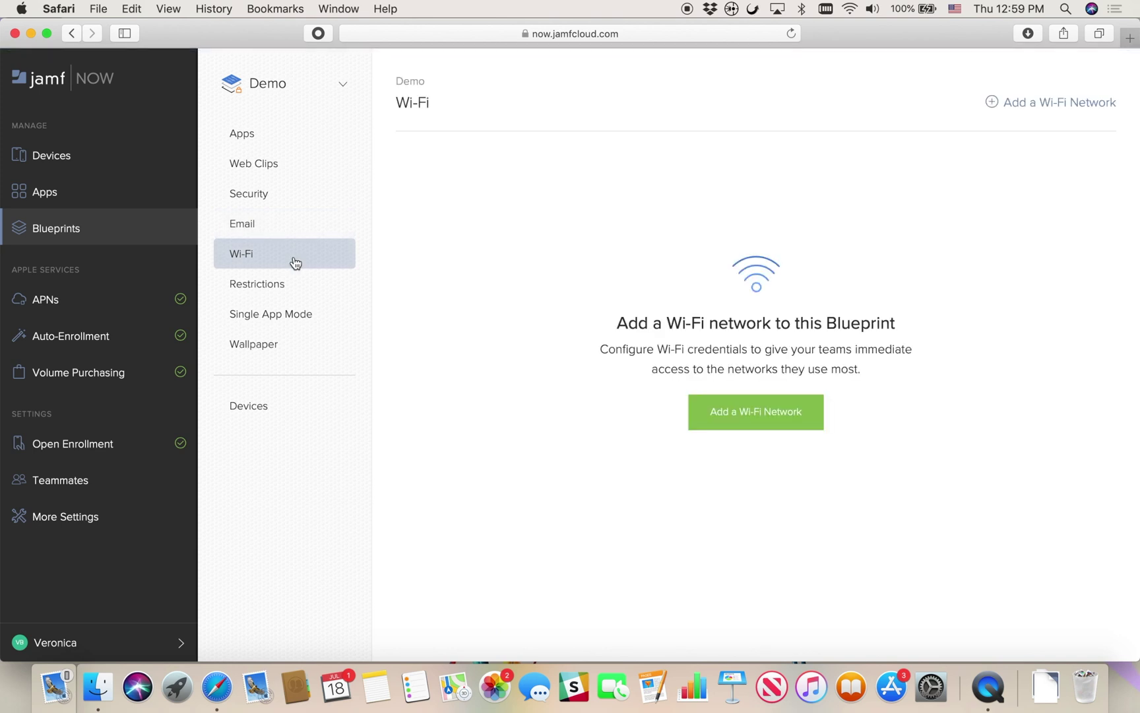
left_click(740, 420)
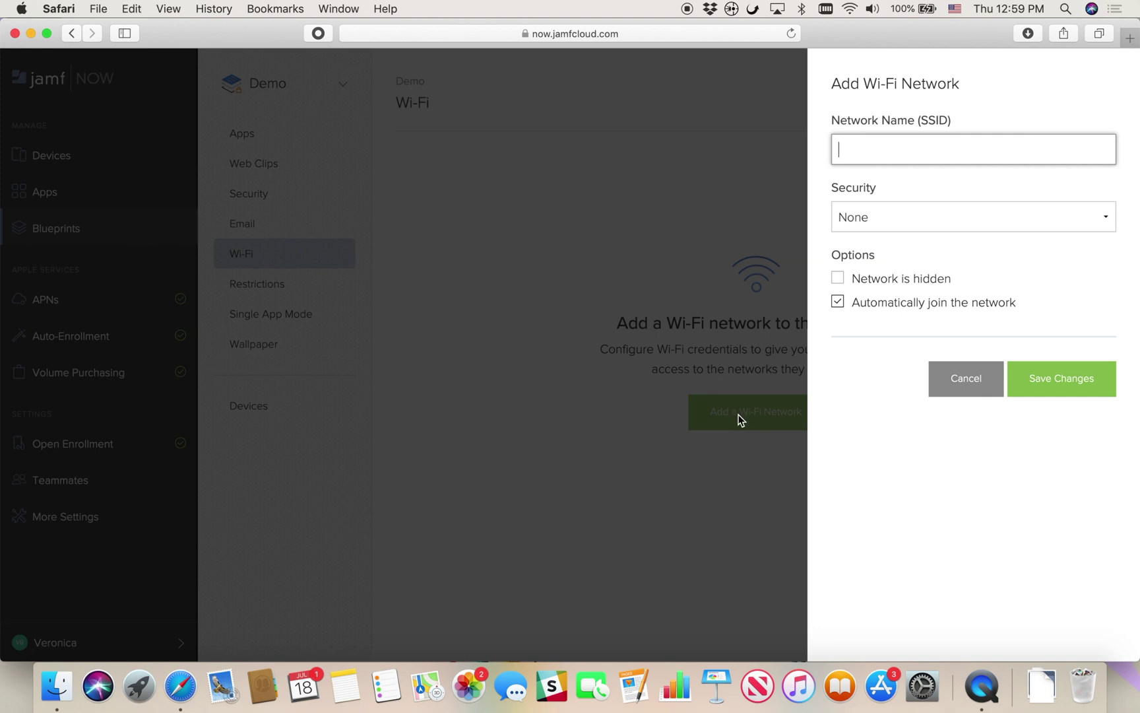
Save a 'Jamf Software' Wi-Fi network with WPA security and its password
type("Jamf Software")
left_click(1106, 224)
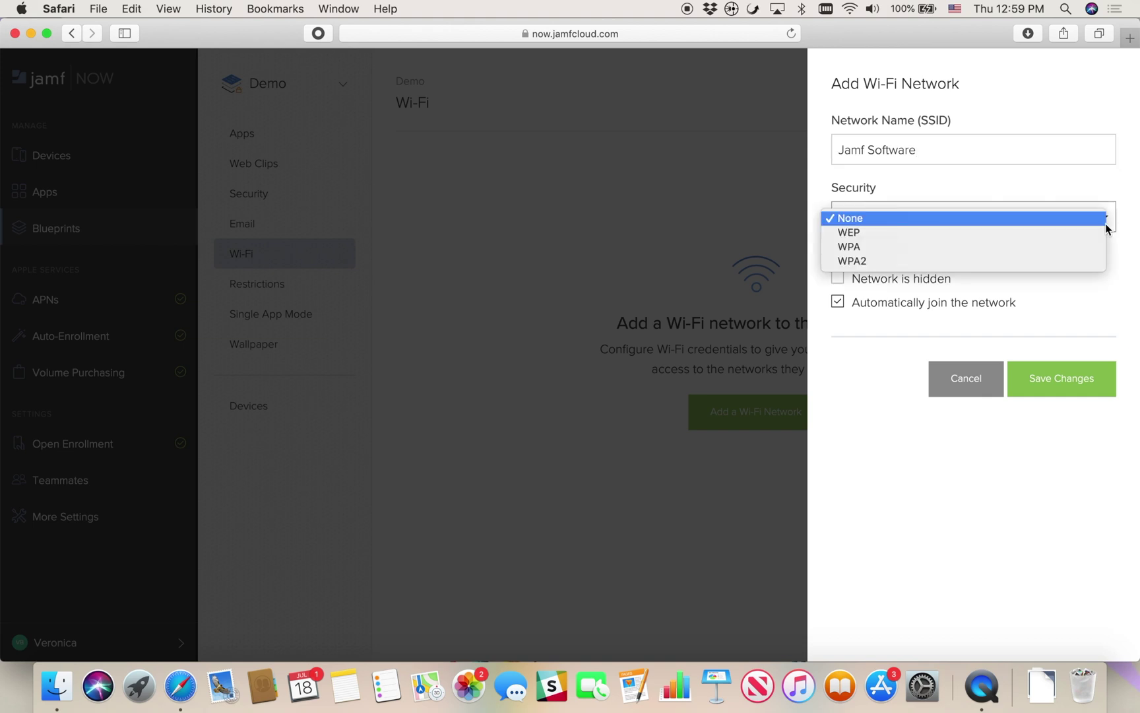
left_click(1100, 247)
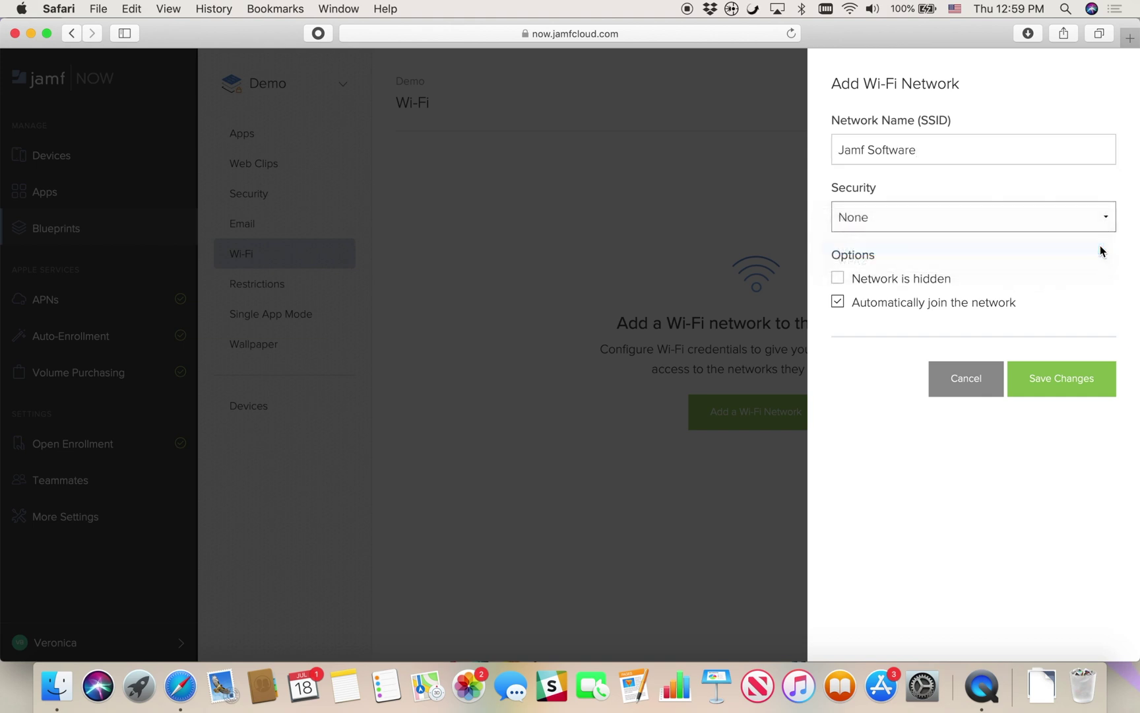
left_click(998, 283)
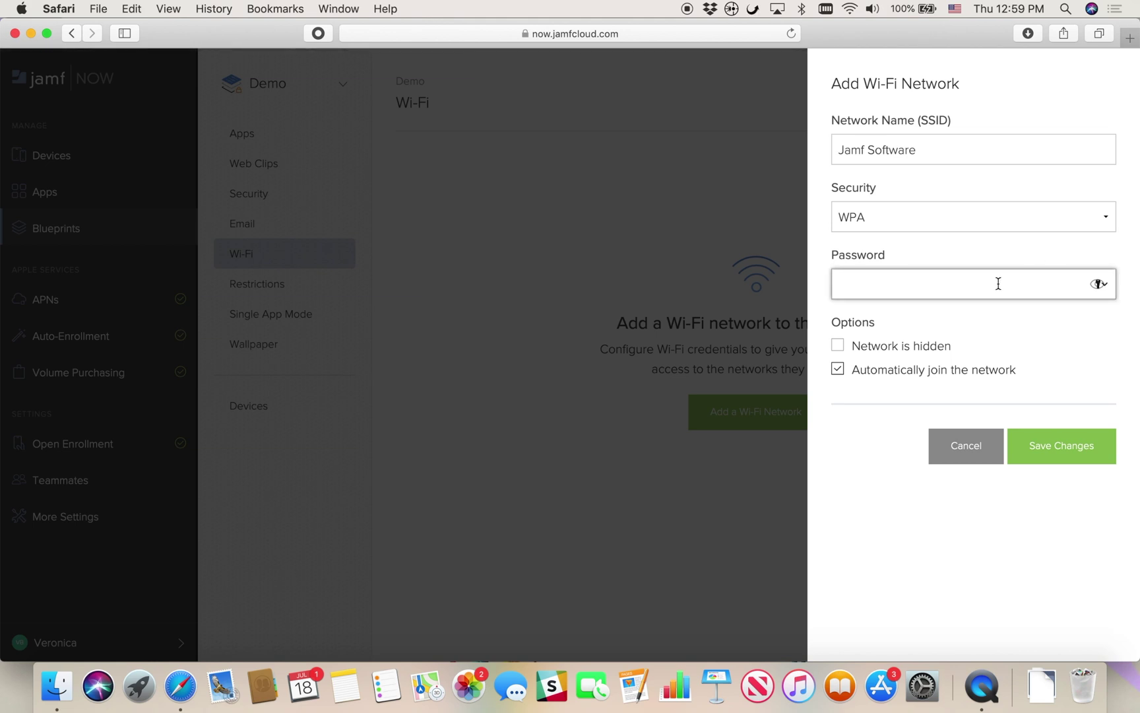
type("password")
left_click(1077, 451)
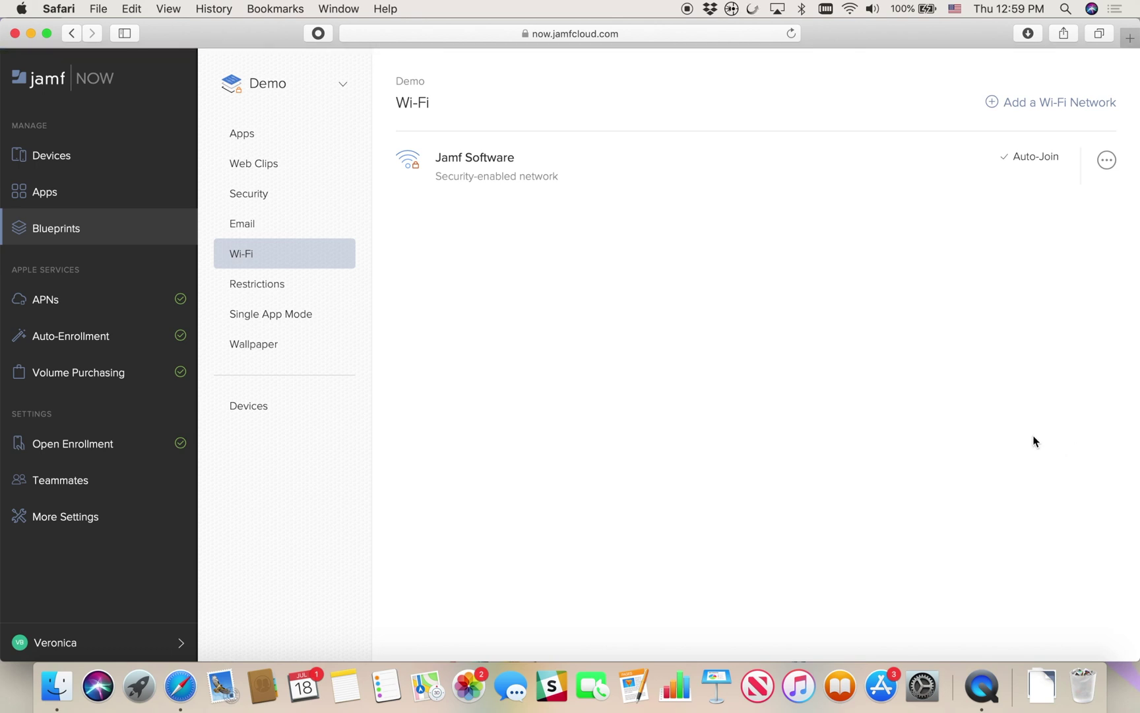
left_click(317, 291)
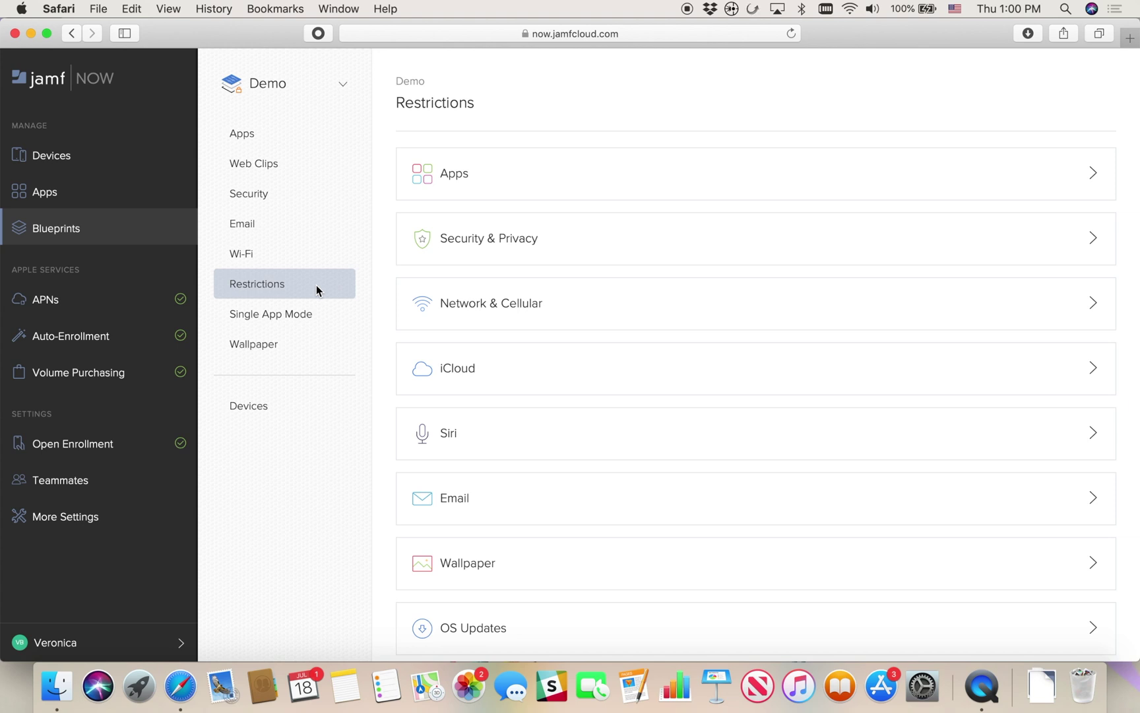
In the Apps restrictions, block installing and deleting apps and disable the camera
left_click(572, 183)
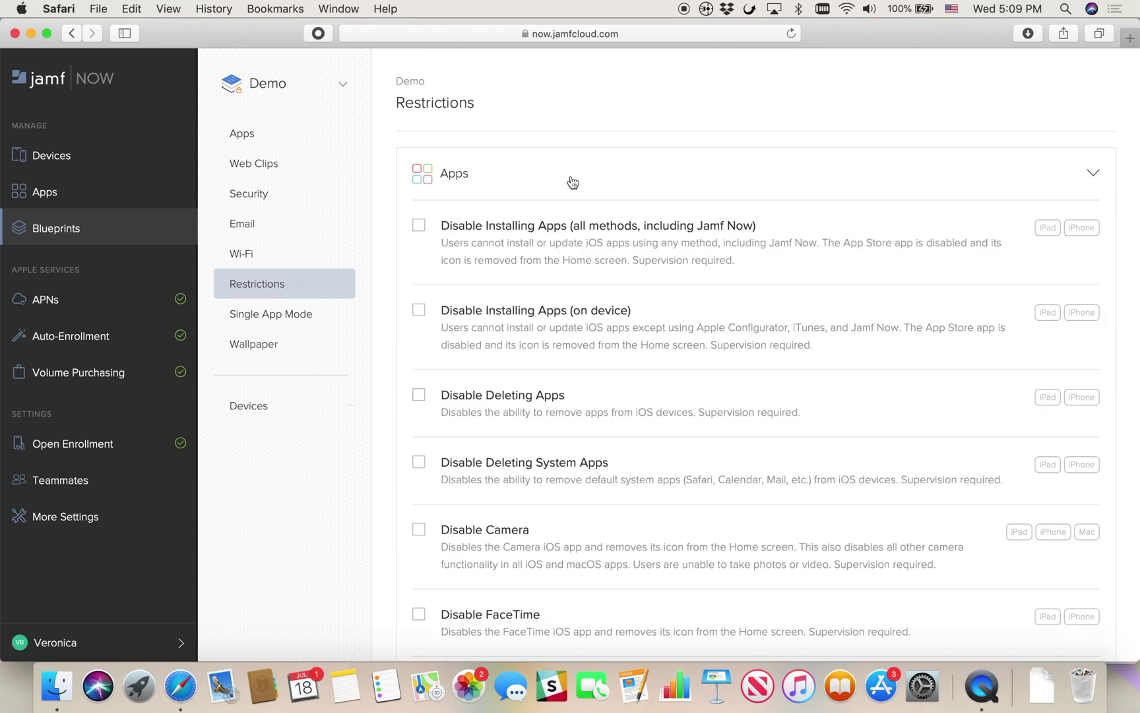
left_click_drag(631, 260, 737, 258)
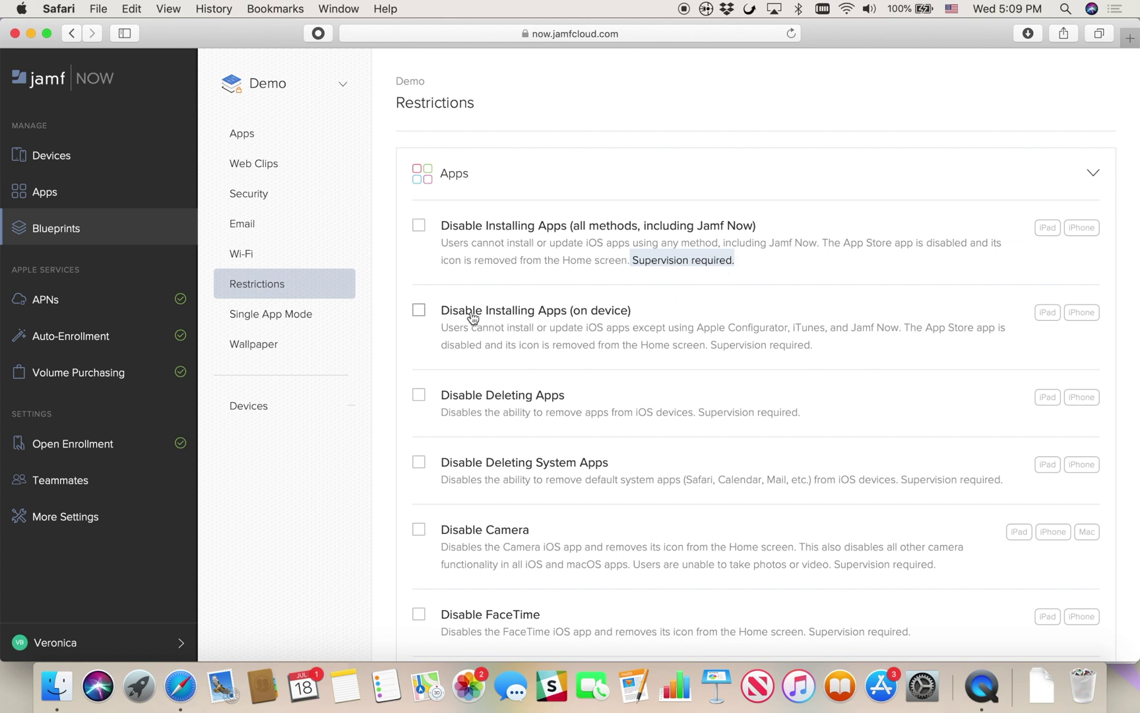
left_click(419, 310)
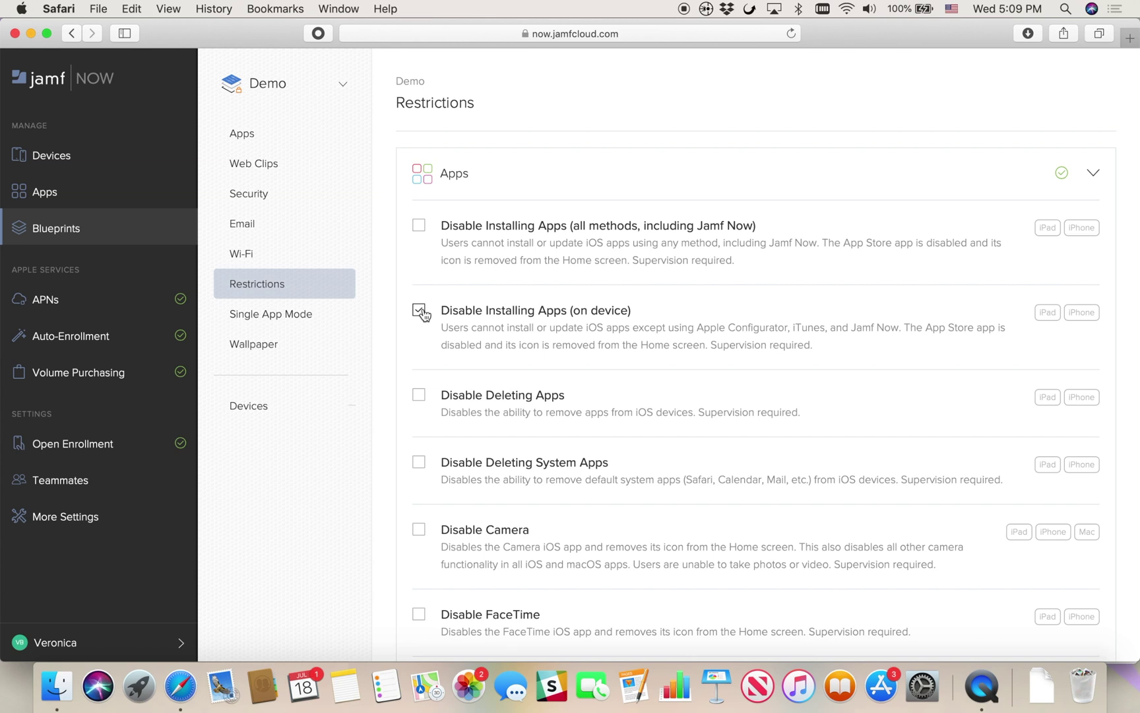
left_click(421, 399)
scroll(422, 404, "down", 5)
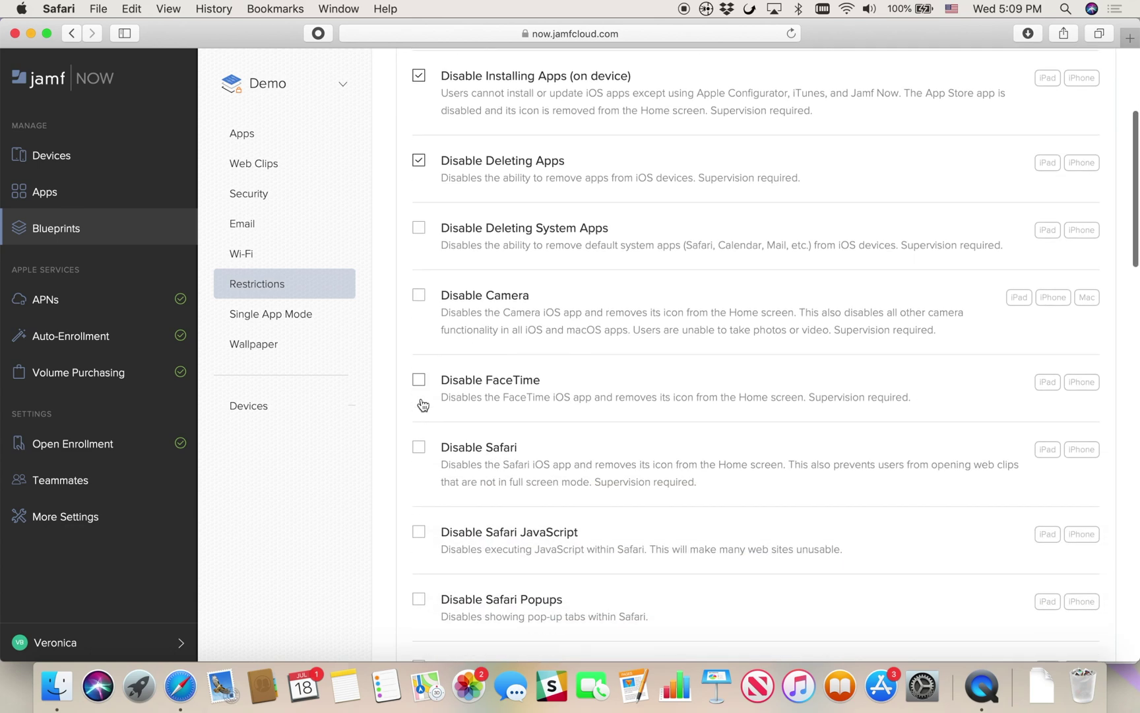
left_click(419, 240)
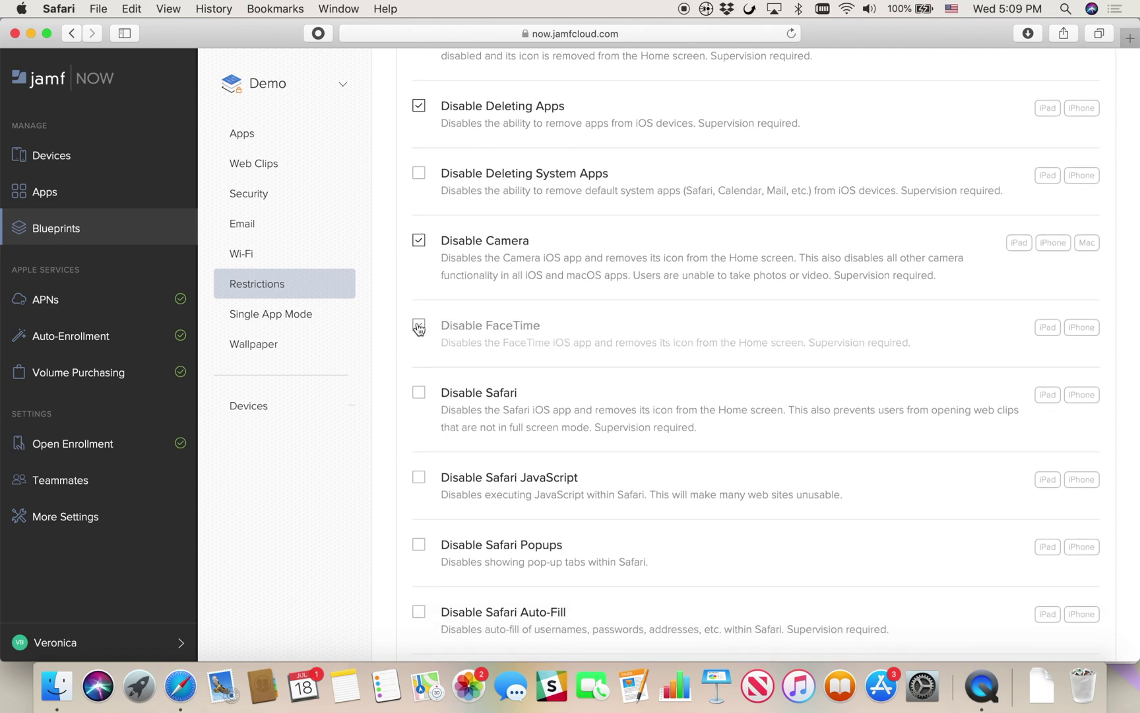
Disable Safari JavaScript, Auto-Fill and cross-site tracking, plus the iBooks and iTunes Stores
scroll(420, 330, "down", 4)
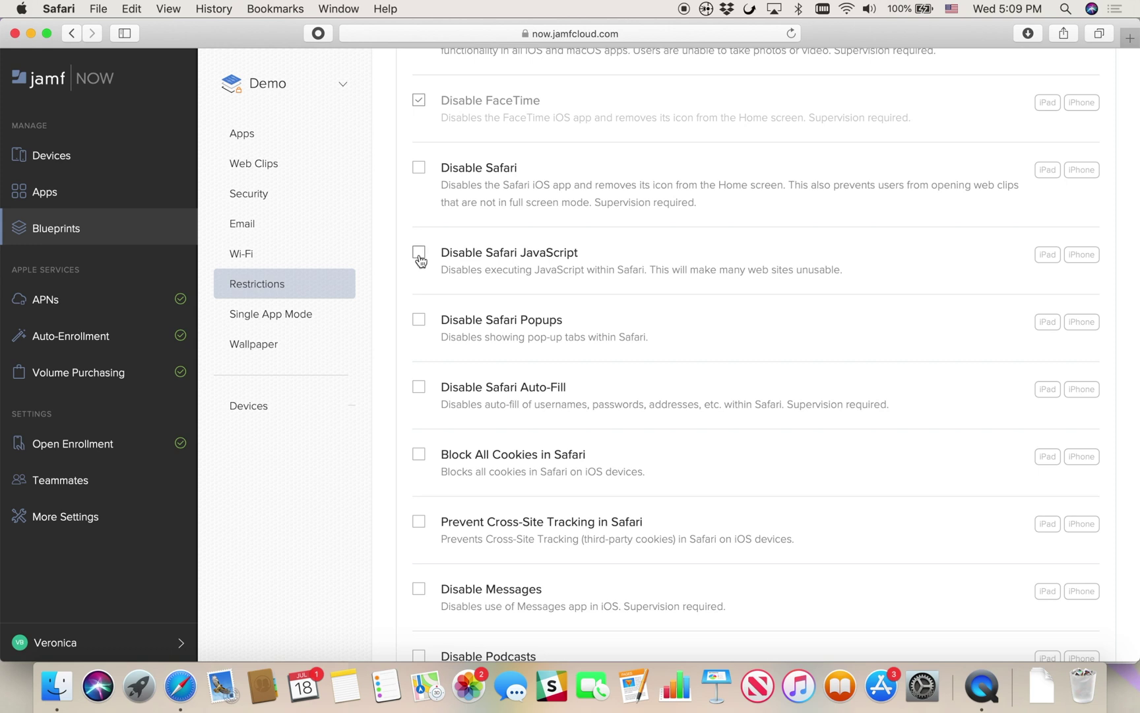
left_click(419, 253)
left_click(419, 389)
left_click(420, 522)
scroll(423, 531, "down", 10)
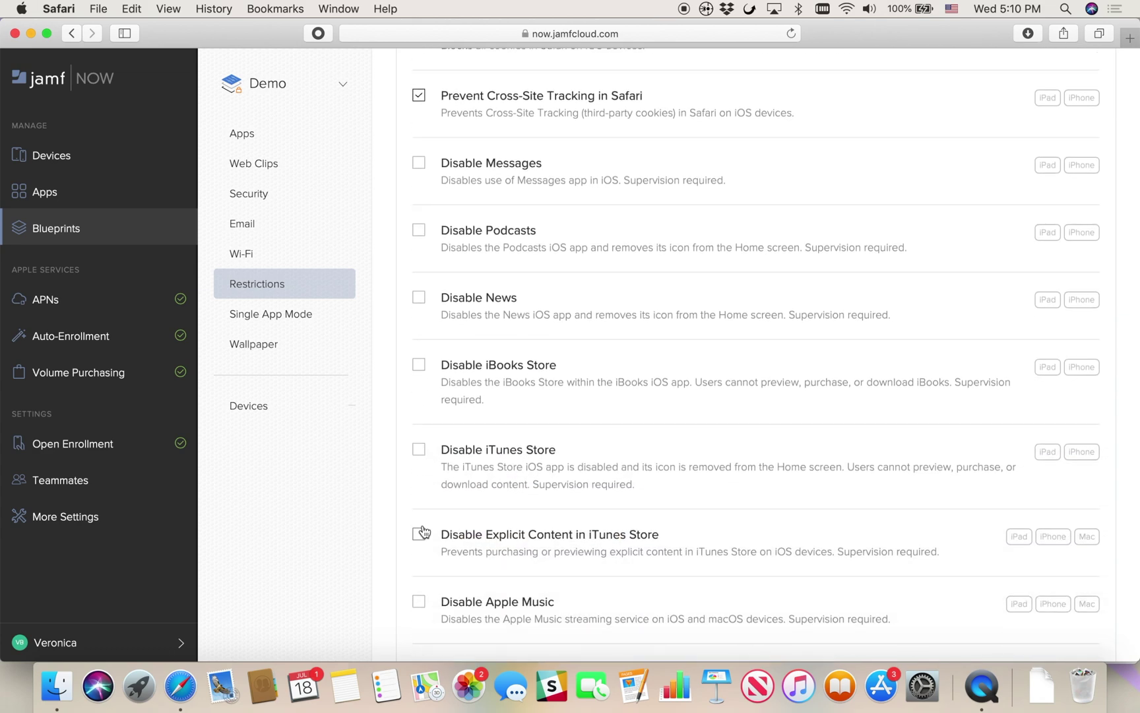
left_click(420, 365)
left_click(420, 450)
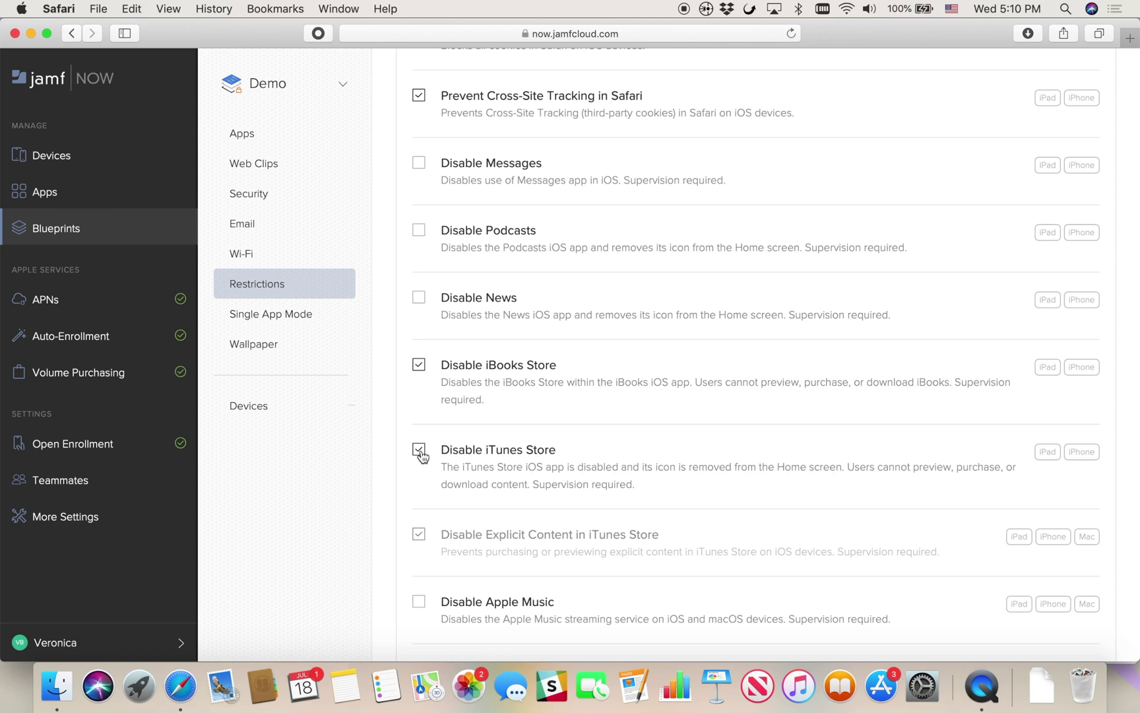
scroll(423, 455, "down", 8)
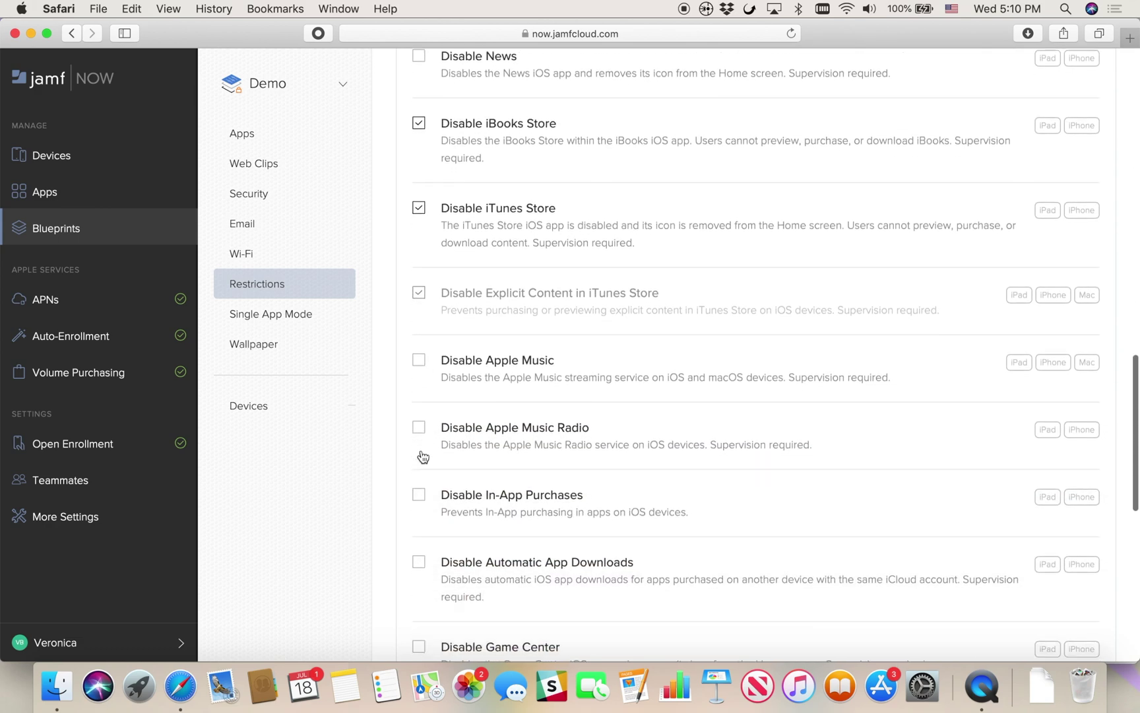
scroll(423, 456, "down", 10)
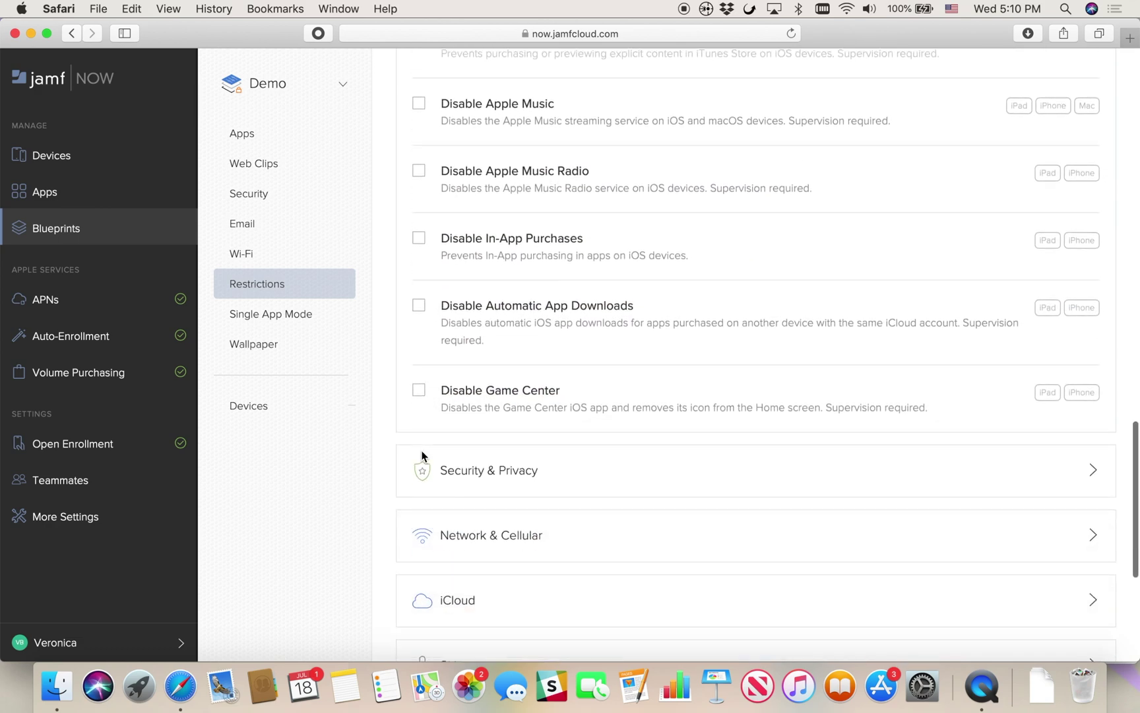
scroll(423, 455, "down", 4)
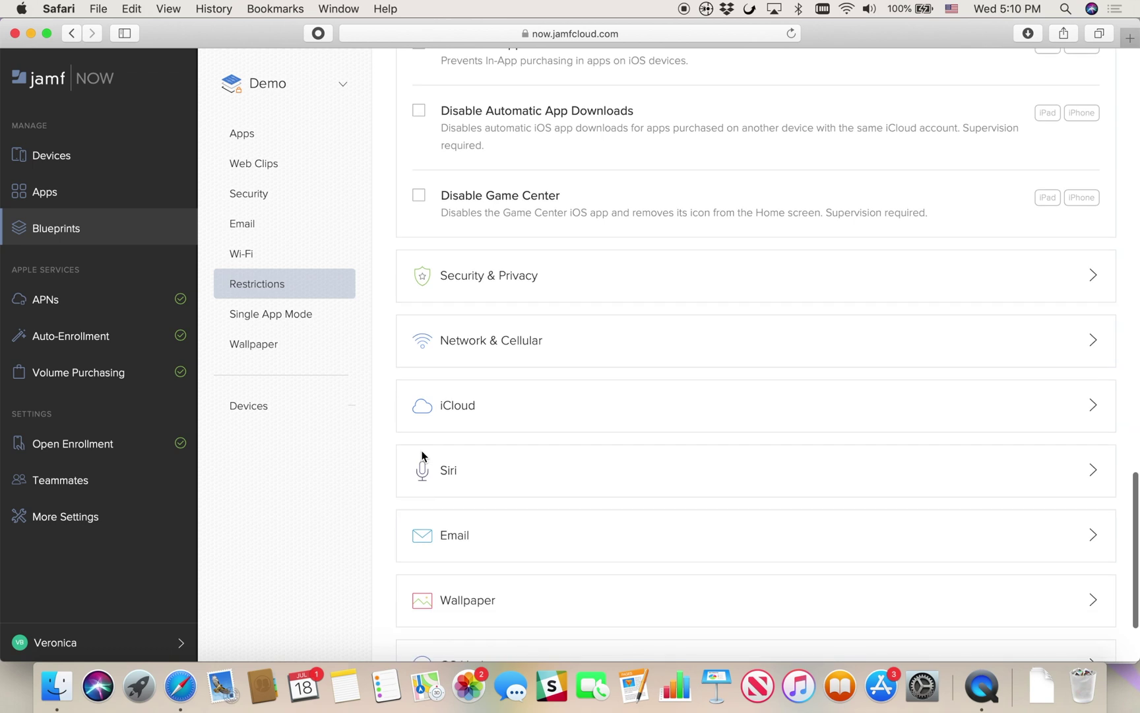
Under Security & Privacy, enable Managed App Data Segregation and disable screenshots and Erase All Content and Settings
left_click(531, 284)
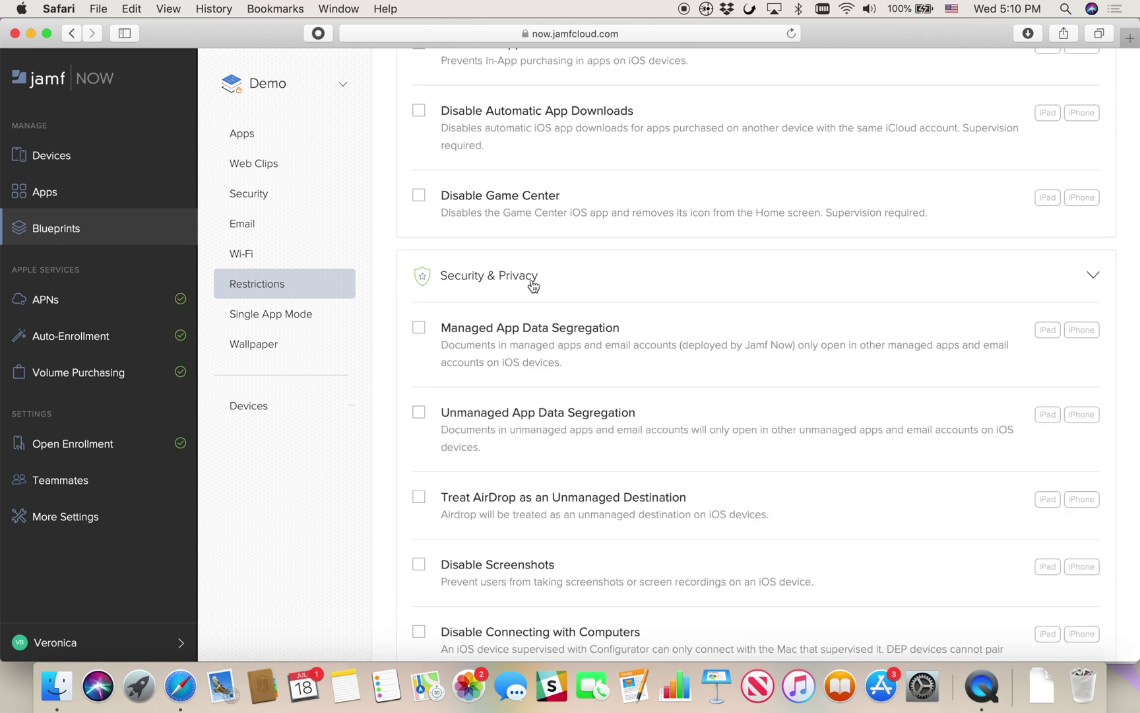
scroll(533, 285, "down", 5)
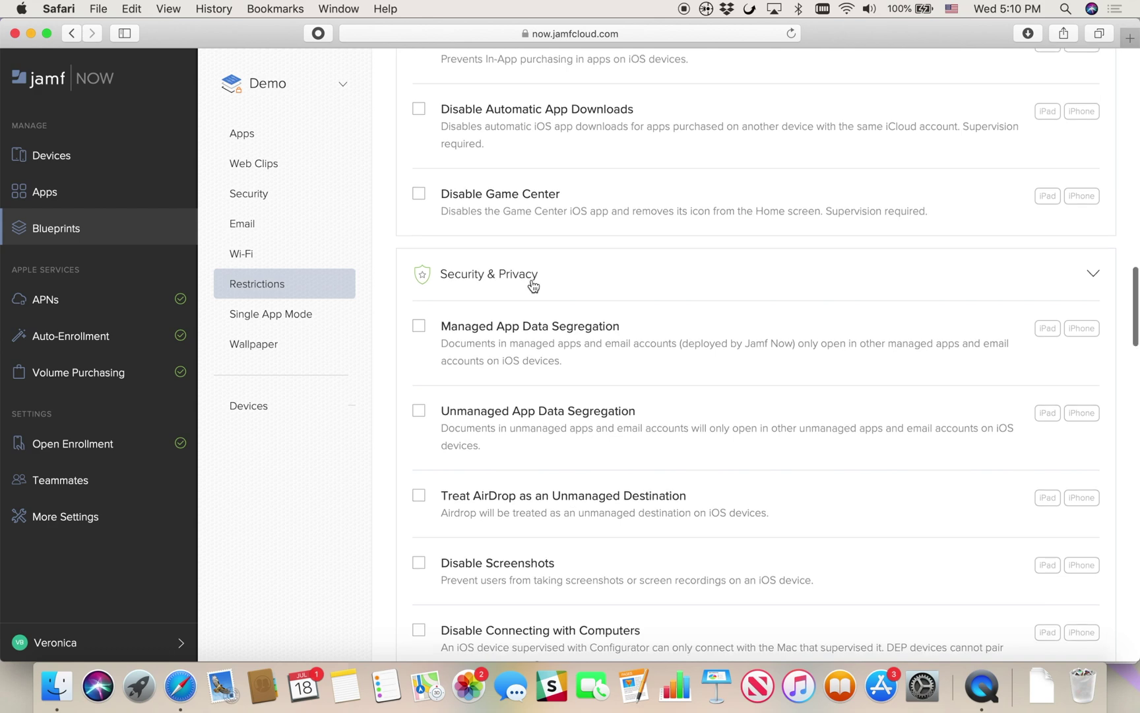
left_click(420, 151)
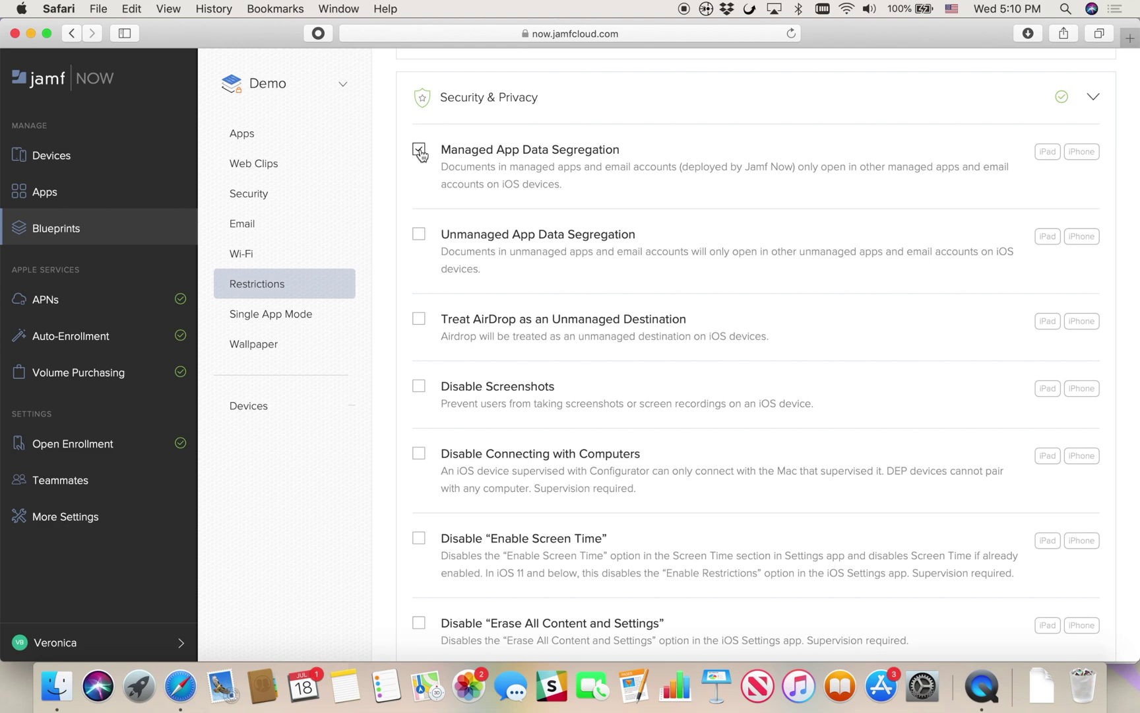
left_click(420, 386)
scroll(422, 394, "down", 5)
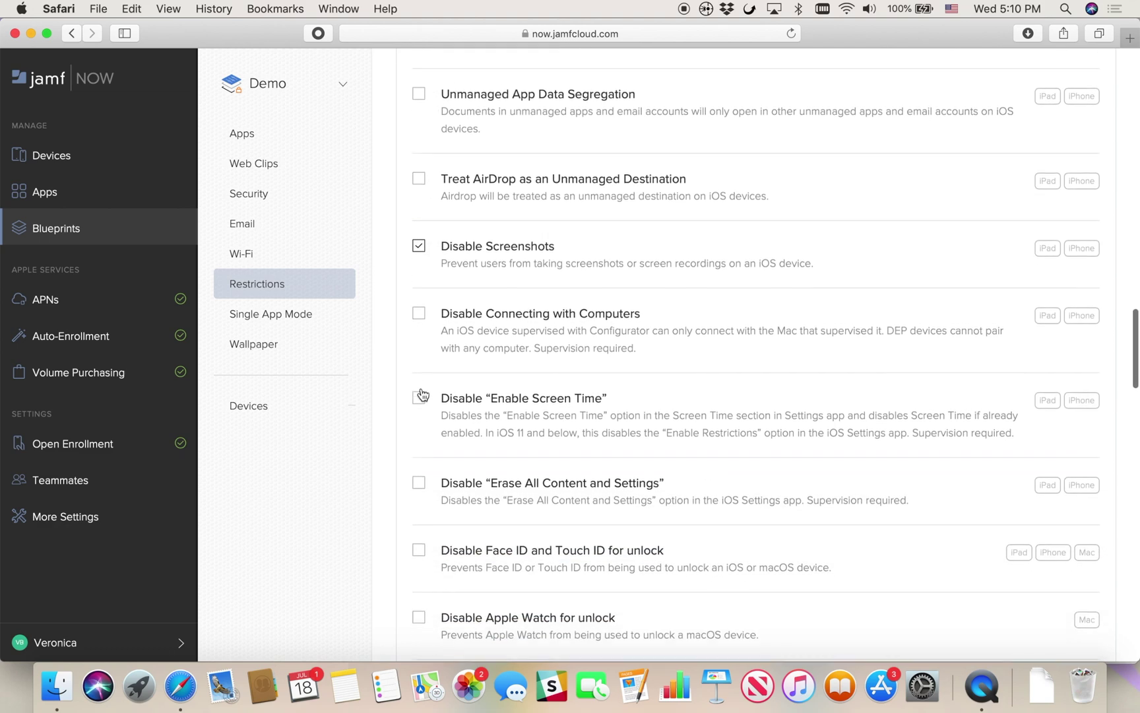
left_click(422, 381)
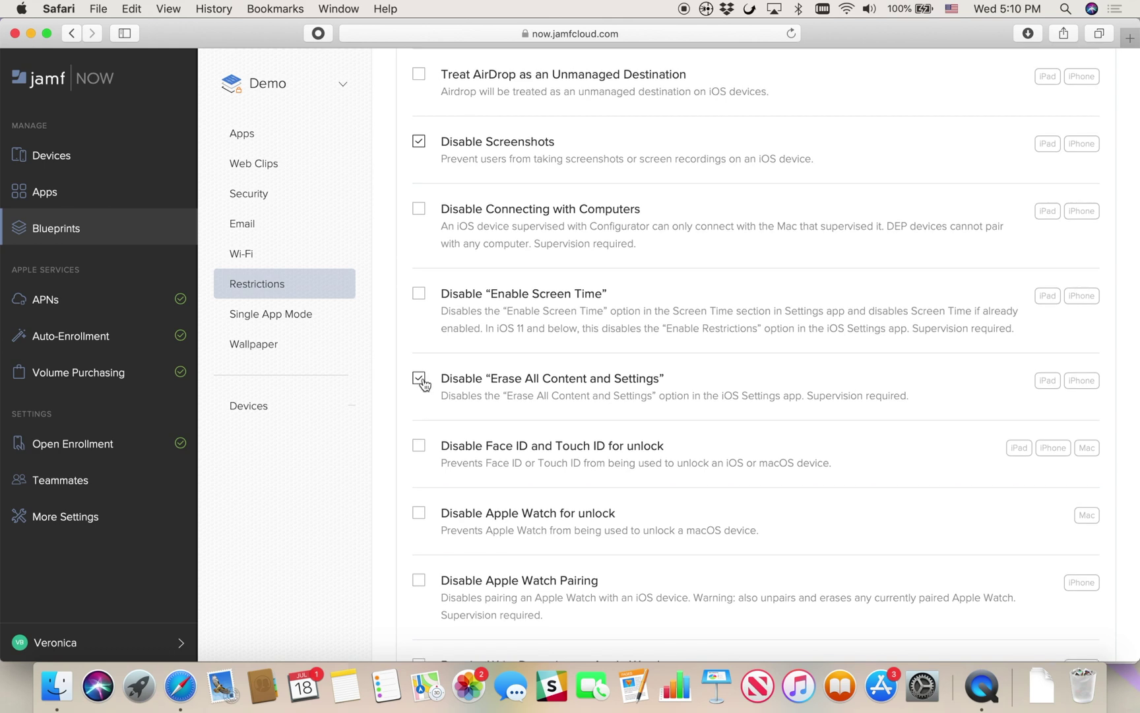
Scroll down and expand the Network & Cellular restrictions
scroll(424, 384, "down", 10)
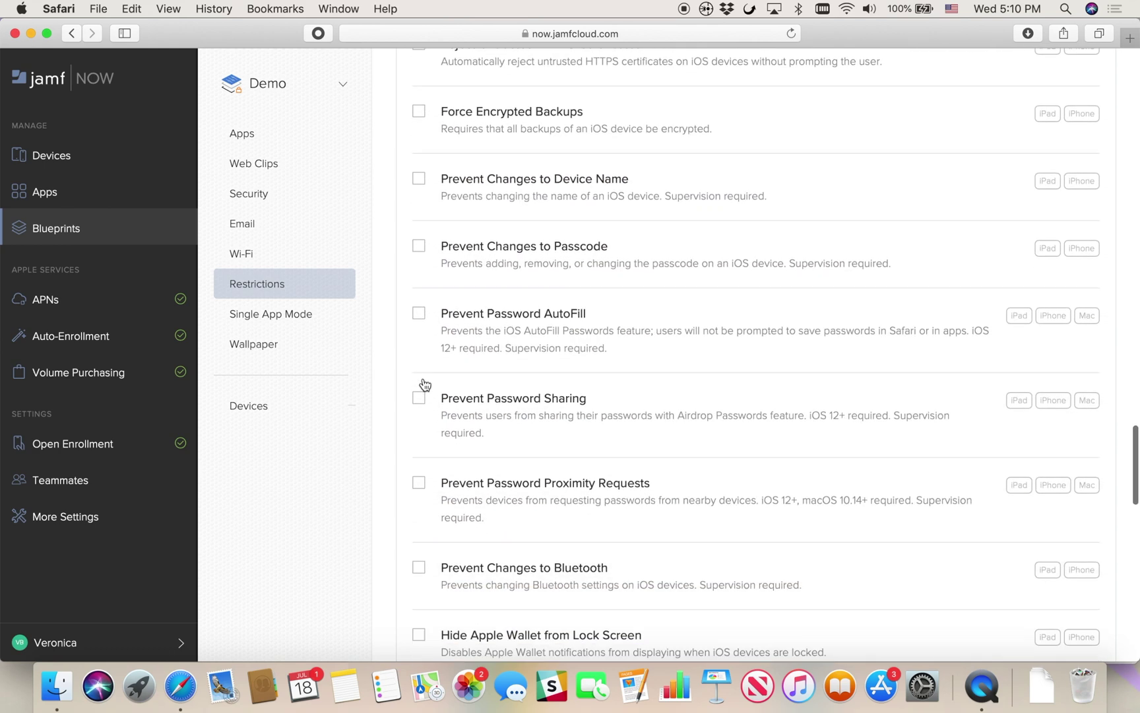
scroll(425, 384, "down", 6)
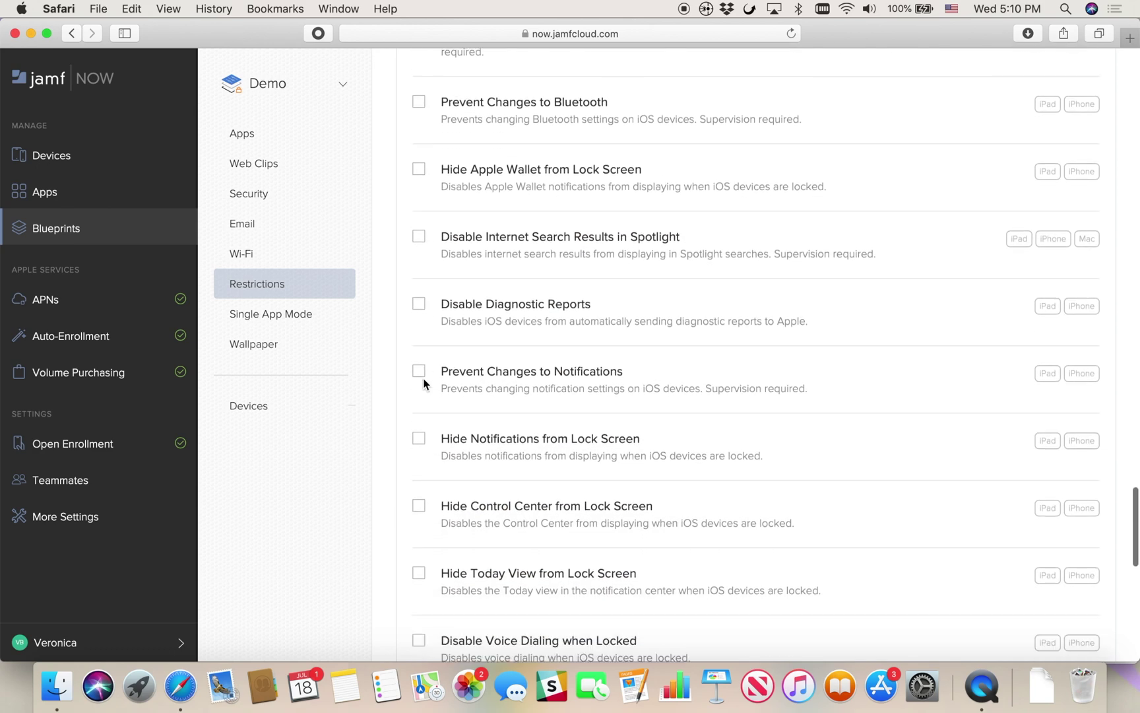
scroll(424, 384, "down", 7)
left_click(503, 372)
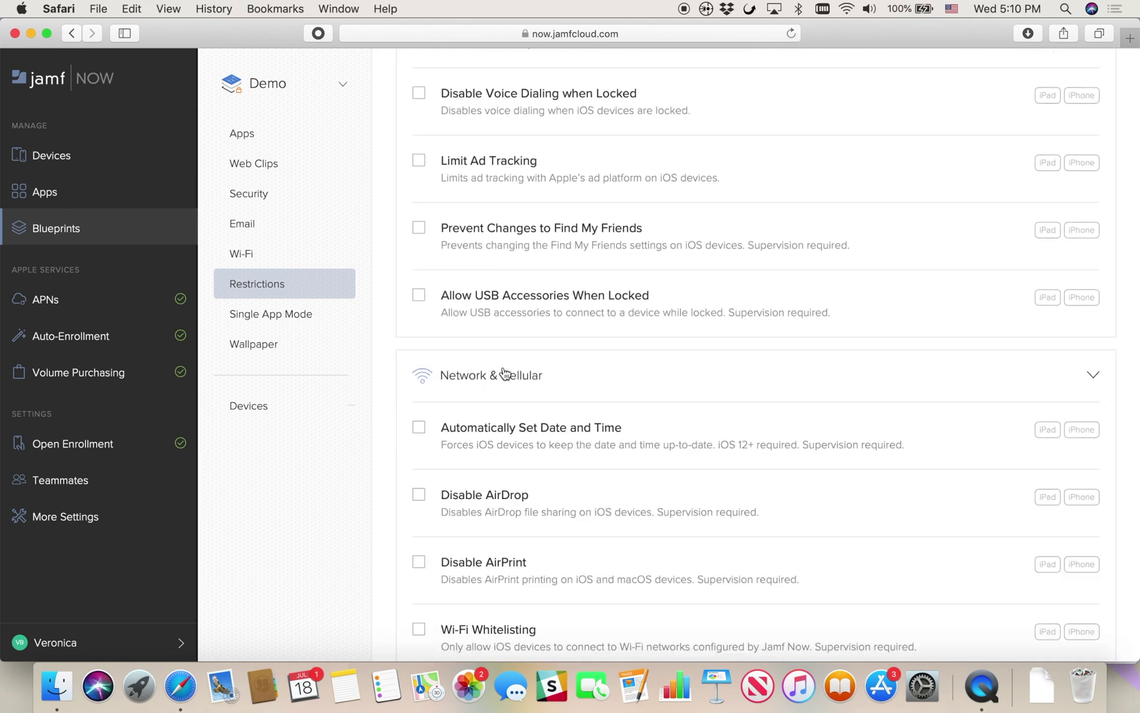
Turn on Wi-Fi Whitelisting and disable iCloud Keychain and Desktop & Documents syncing
scroll(506, 511, "down", 4)
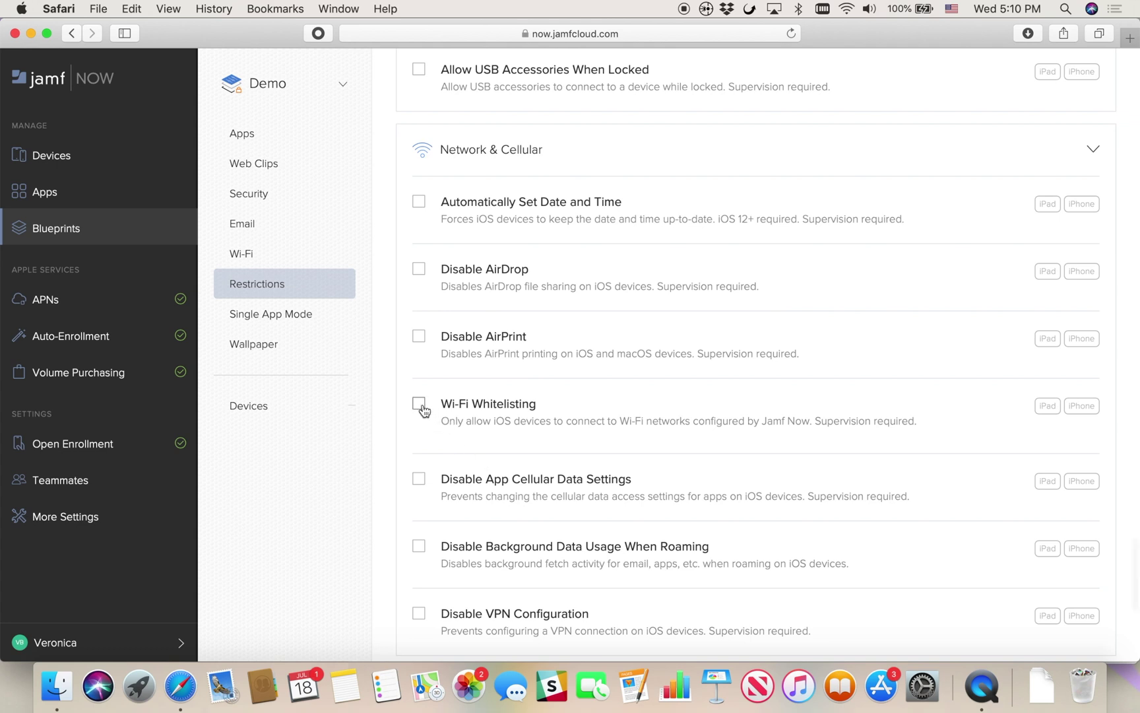
left_click(422, 405)
scroll(549, 514, "down", 6)
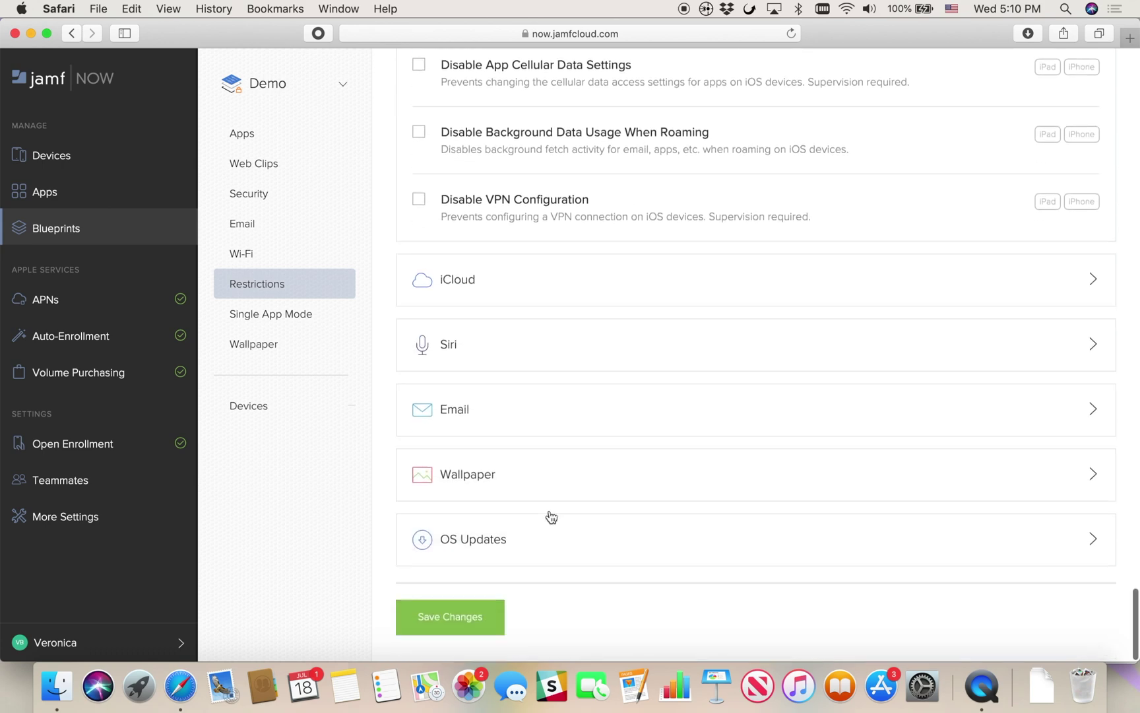
left_click(467, 289)
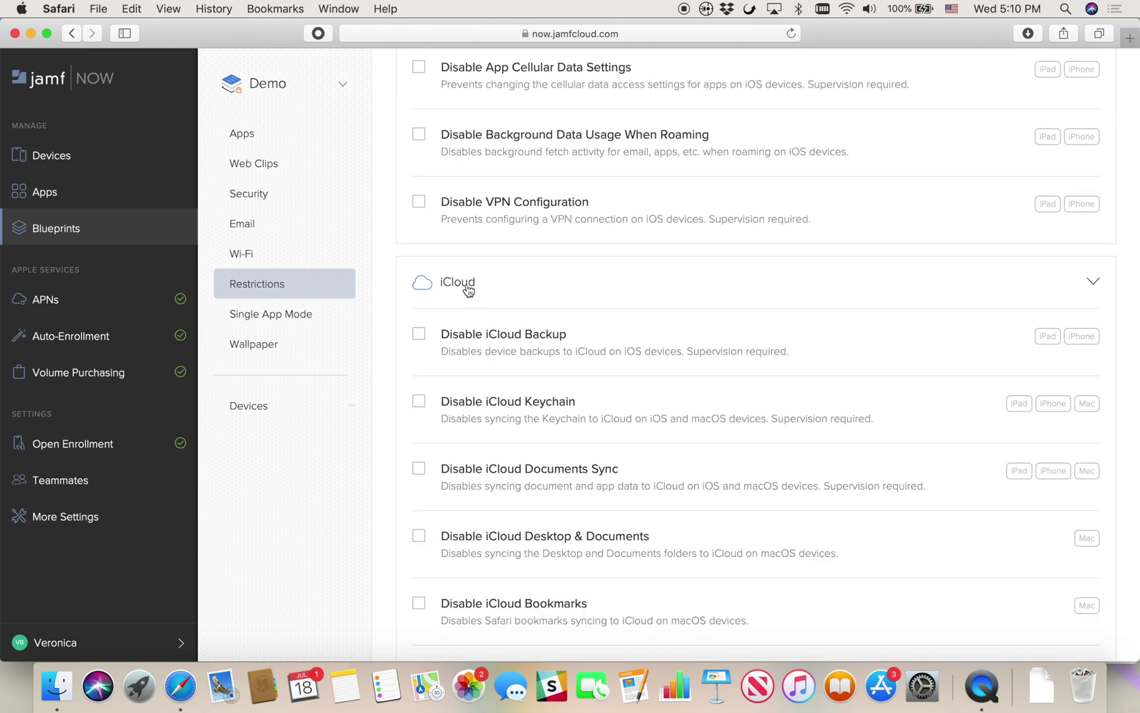
left_click(418, 400)
scroll(426, 410, "down", 2)
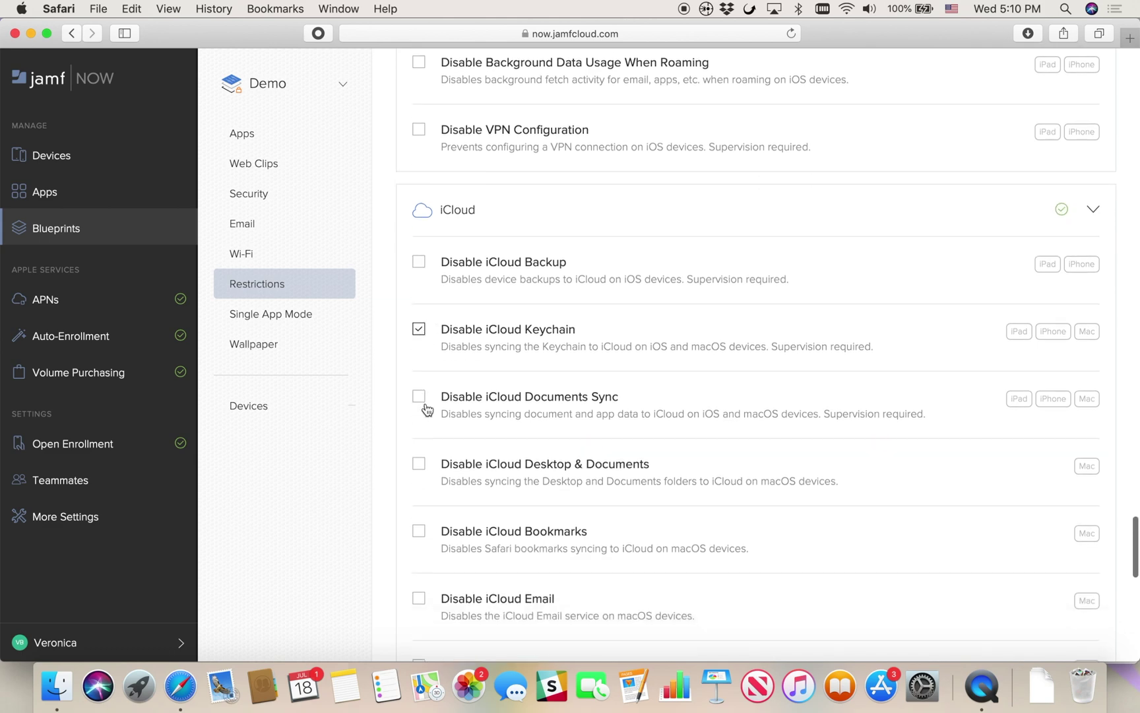
left_click(419, 433)
In the Siri restrictions, disable Siri when locked and force the profanity filter
scroll(447, 480, "down", 5)
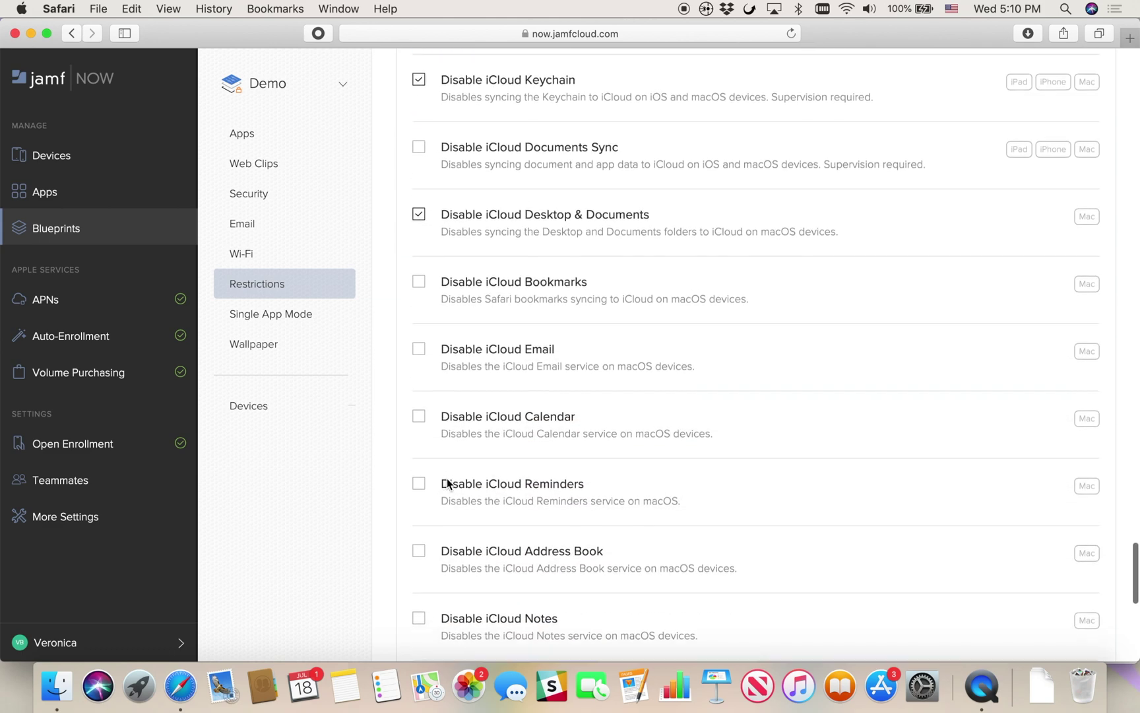
scroll(447, 484, "down", 8)
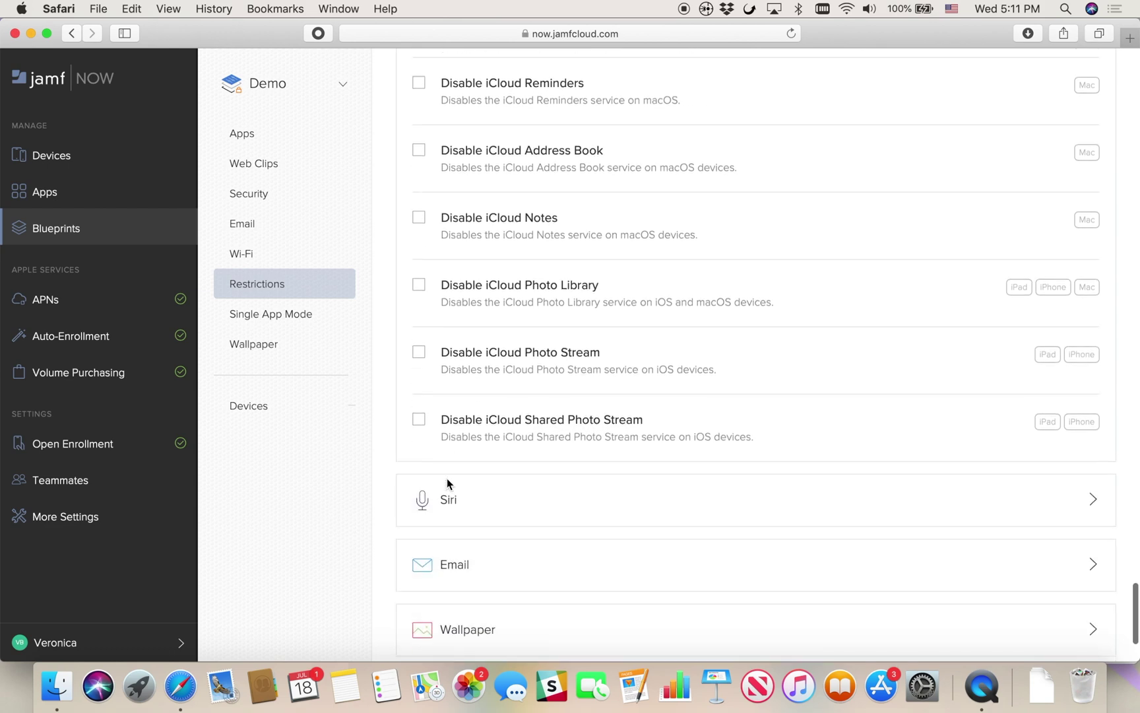
scroll(447, 480, "down", 3)
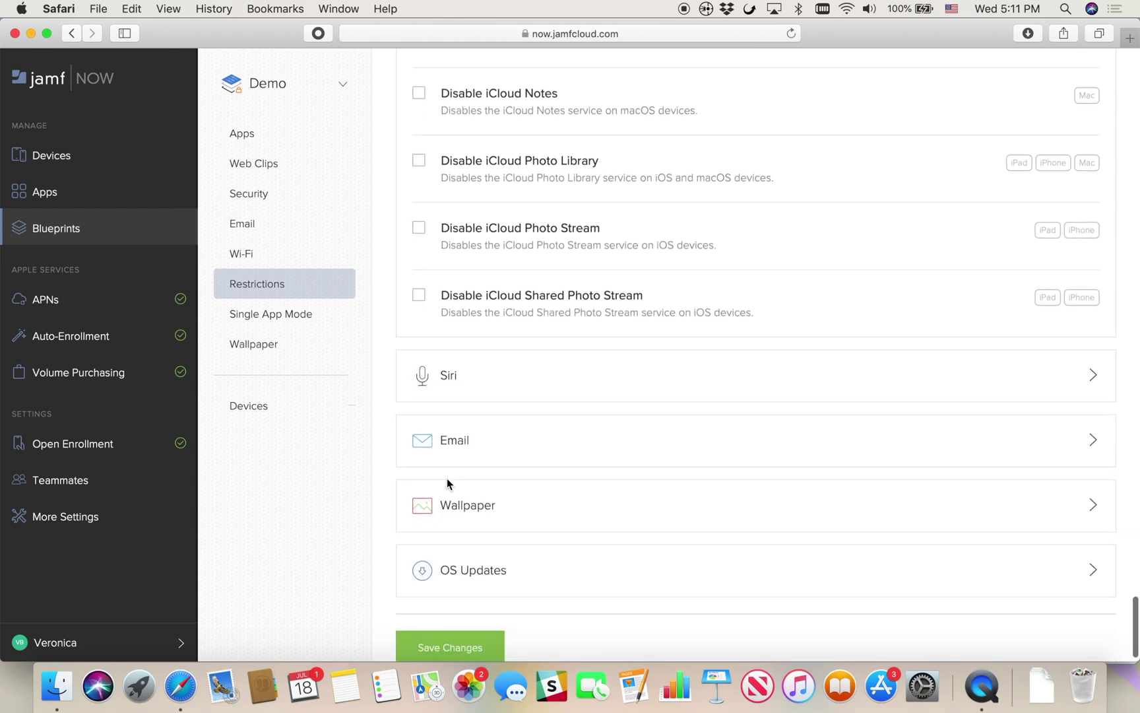
left_click(453, 389)
scroll(452, 389, "down", 3)
left_click(420, 342)
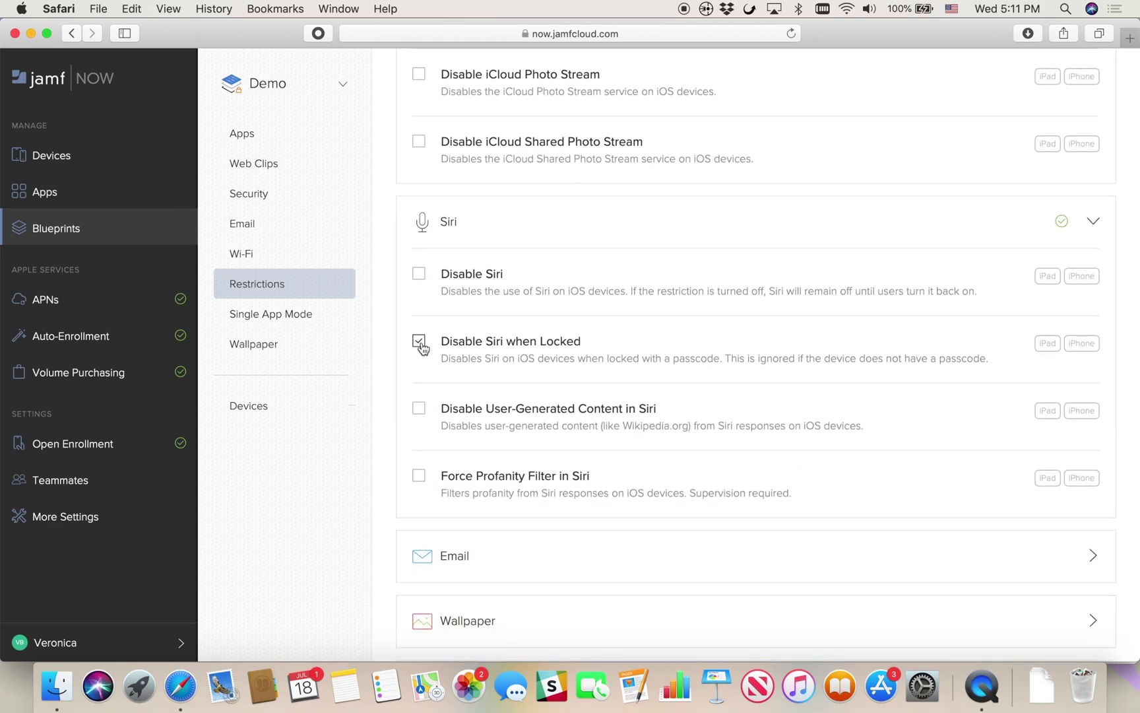
left_click(418, 475)
Prevent changes to accounts and to the wallpaper
scroll(419, 478, "down", 1)
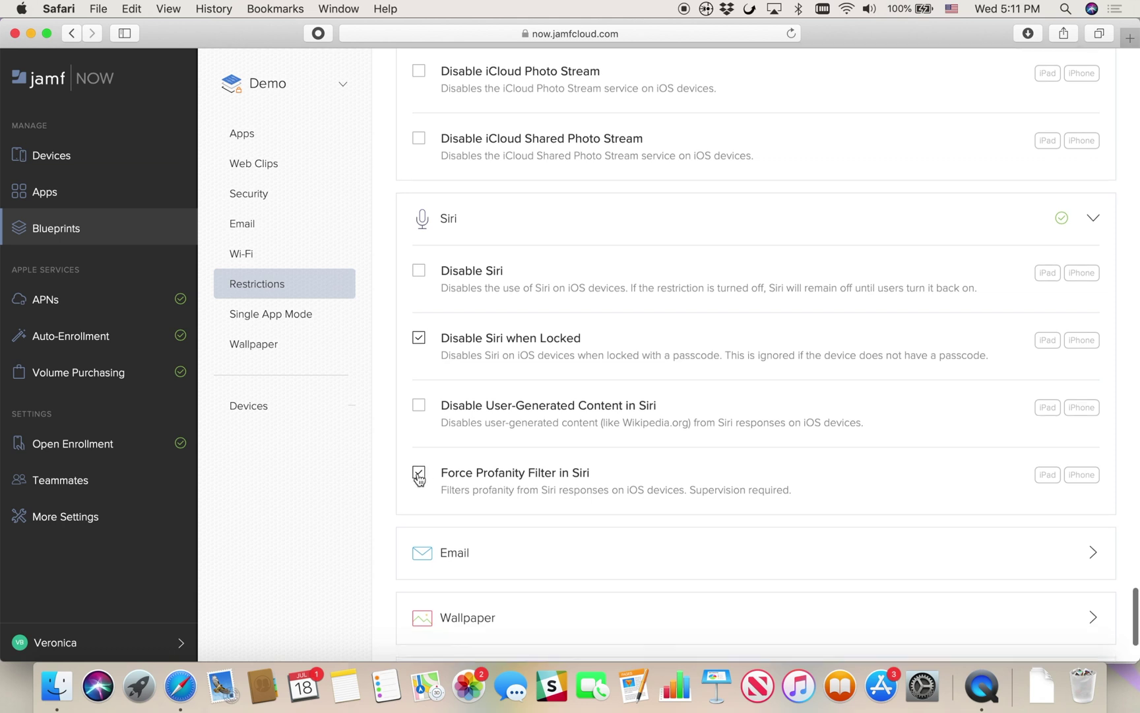
scroll(418, 478, "down", 3)
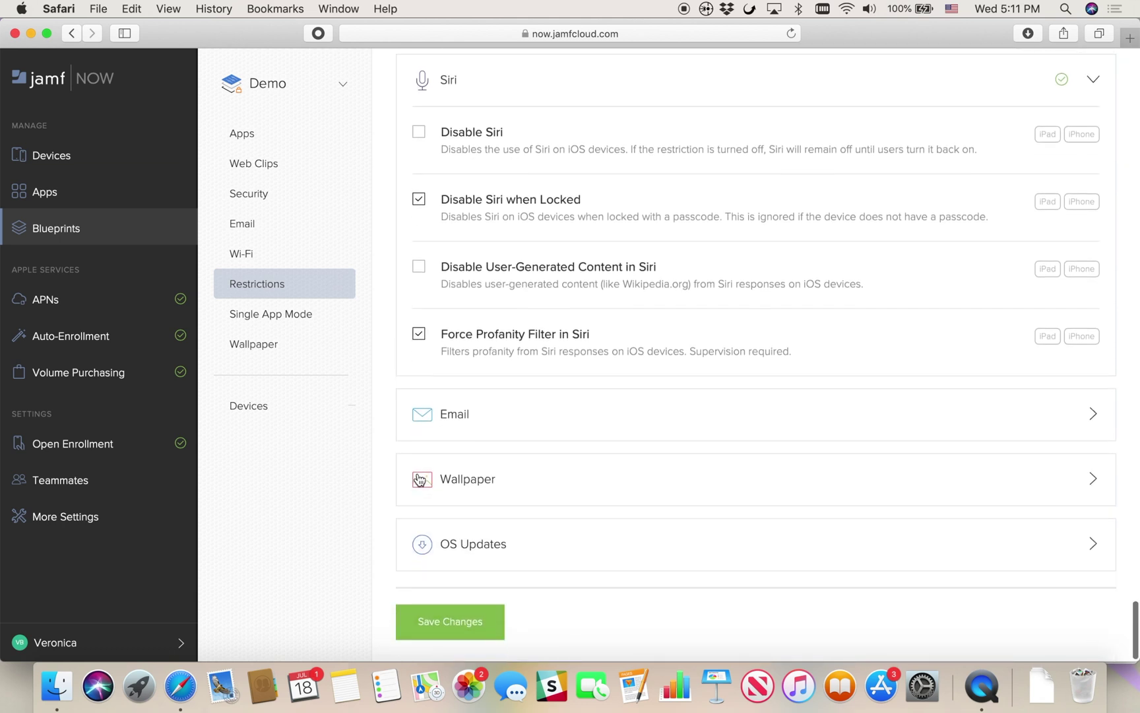
left_click(531, 414)
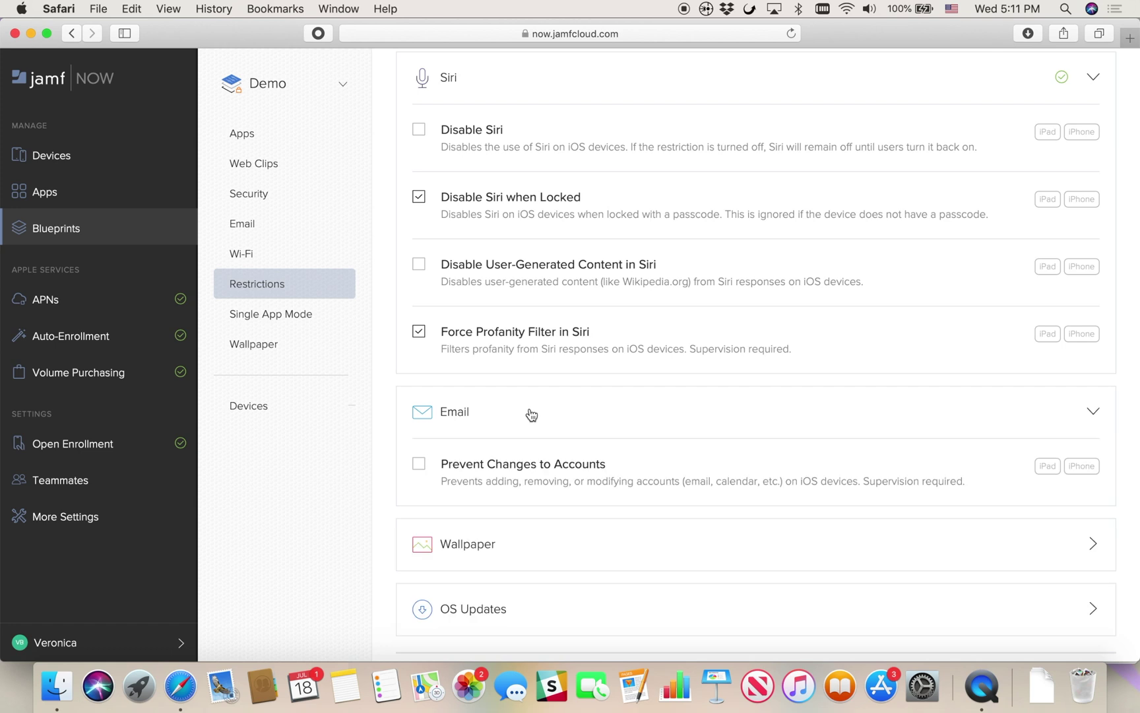
left_click(419, 464)
scroll(491, 548, "down", 3)
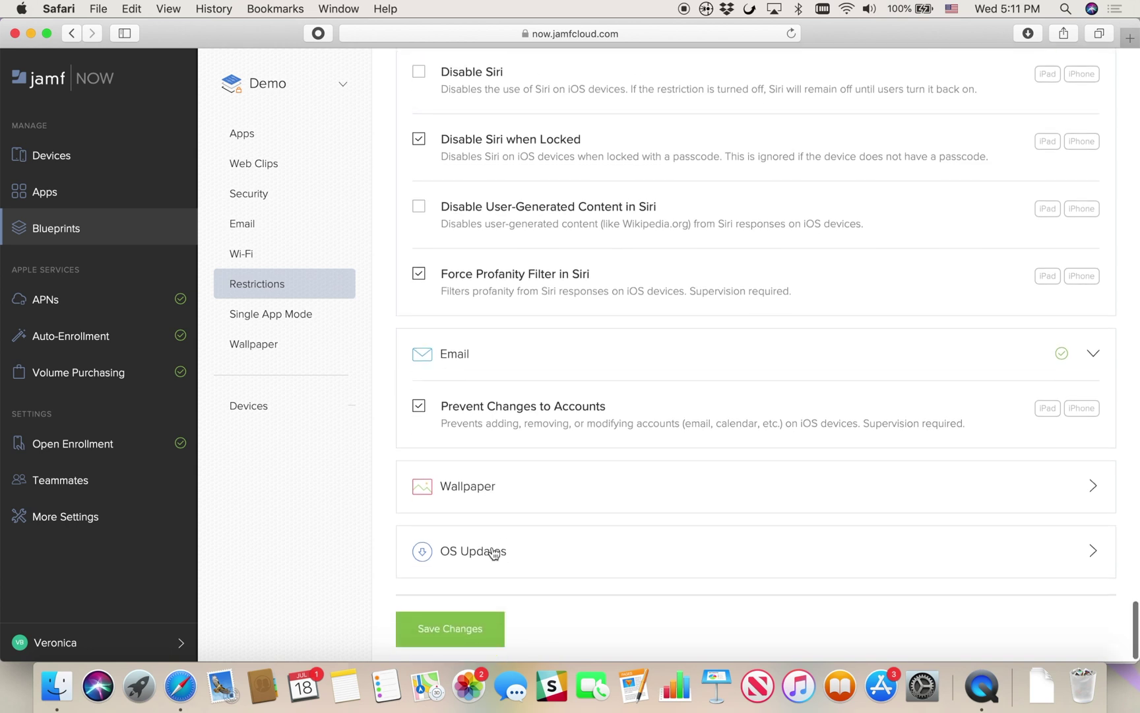
left_click(481, 480)
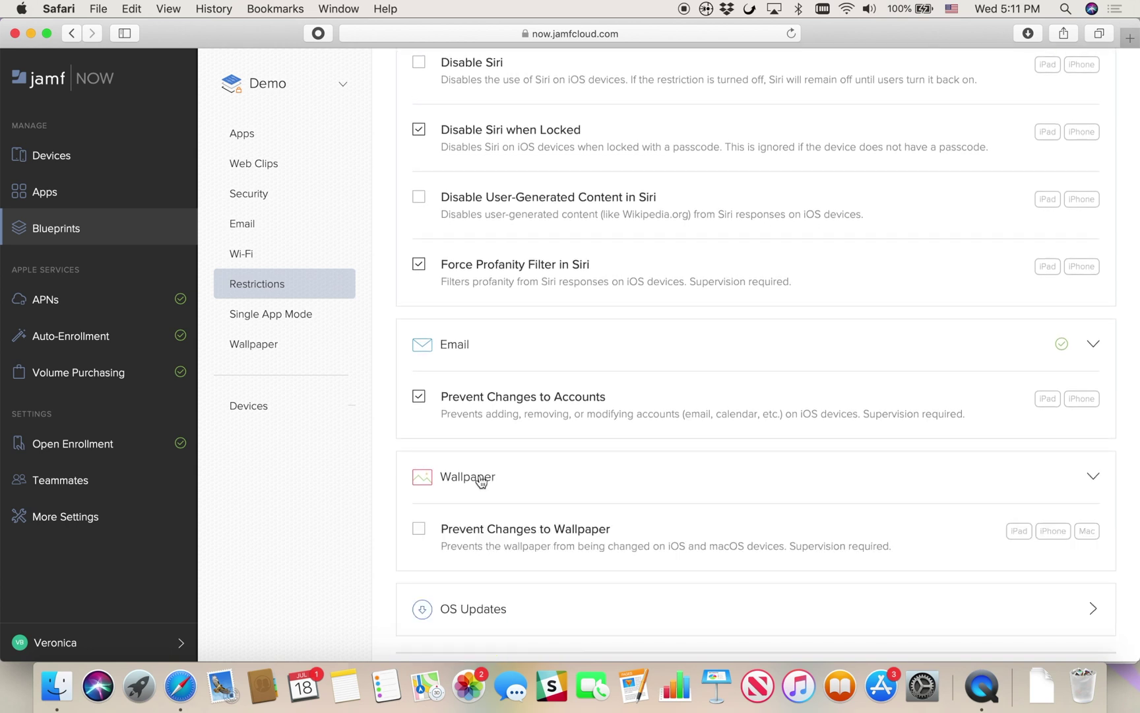
left_click(420, 530)
scroll(423, 534, "down", 2)
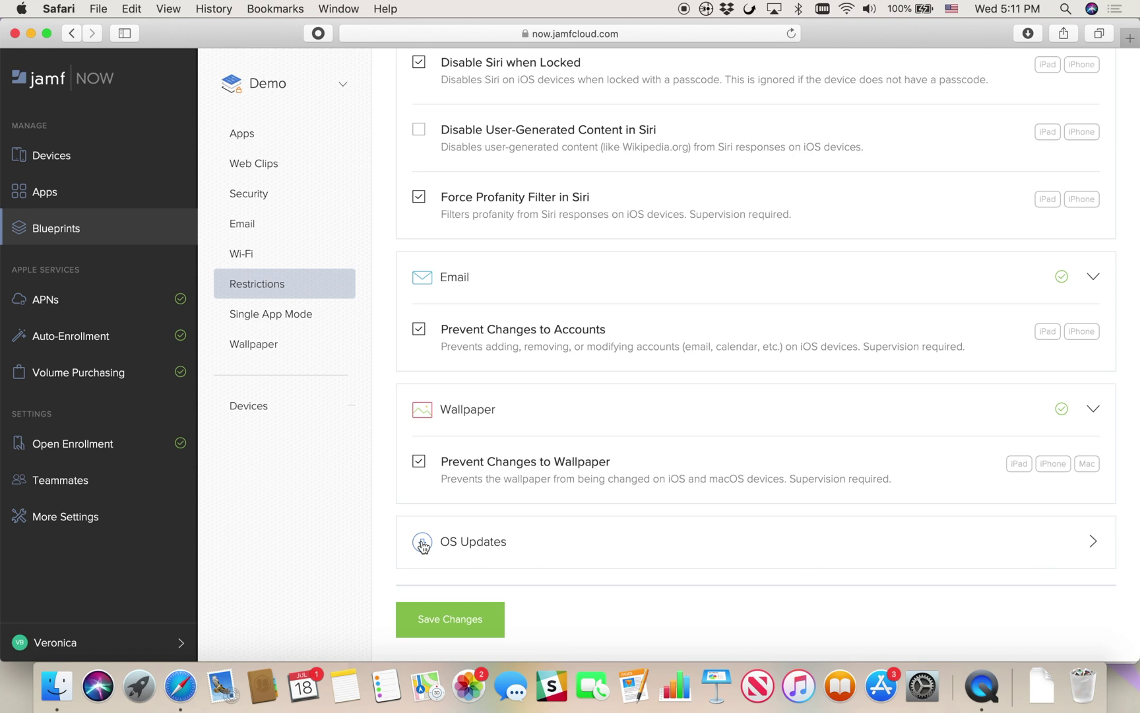
Turn on Delay OS Updates with a 90-day delay and save the restrictions
left_click(423, 543)
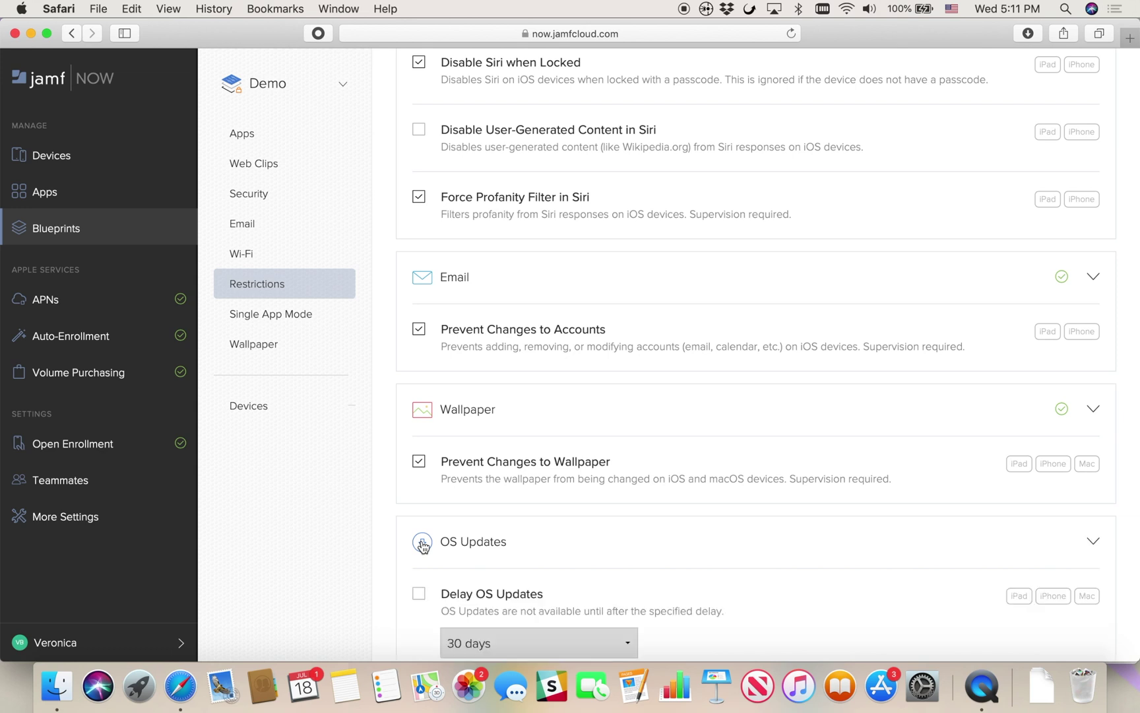
scroll(422, 542, "down", 4)
left_click(420, 483)
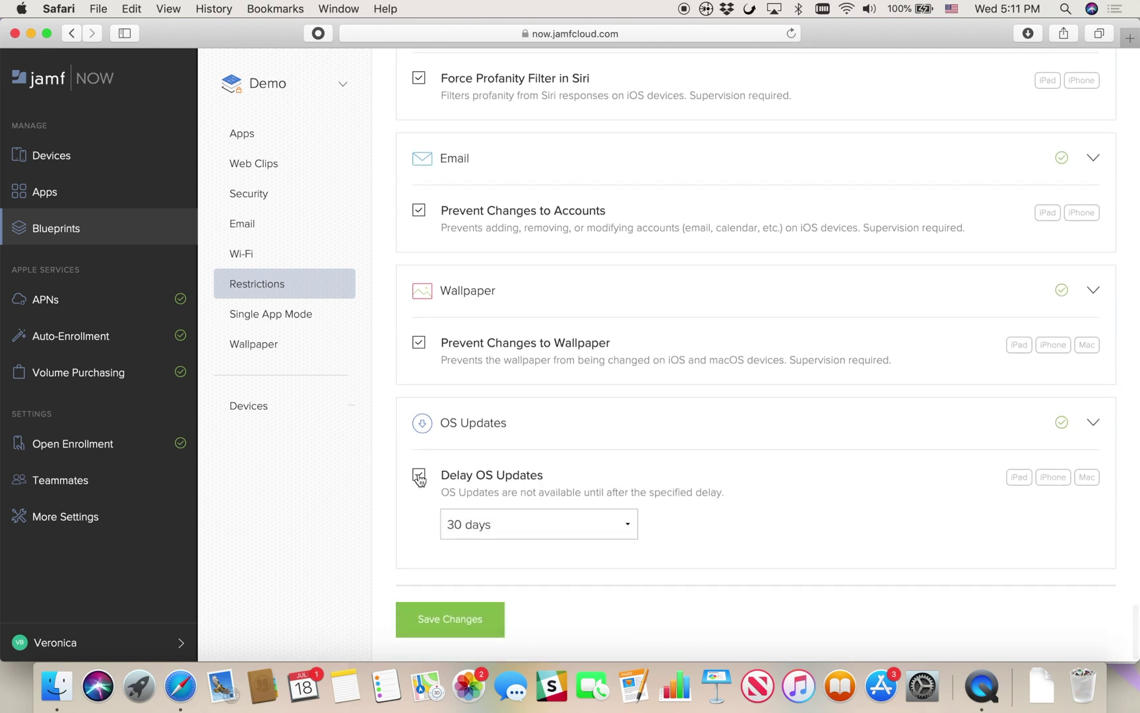
left_click(629, 527)
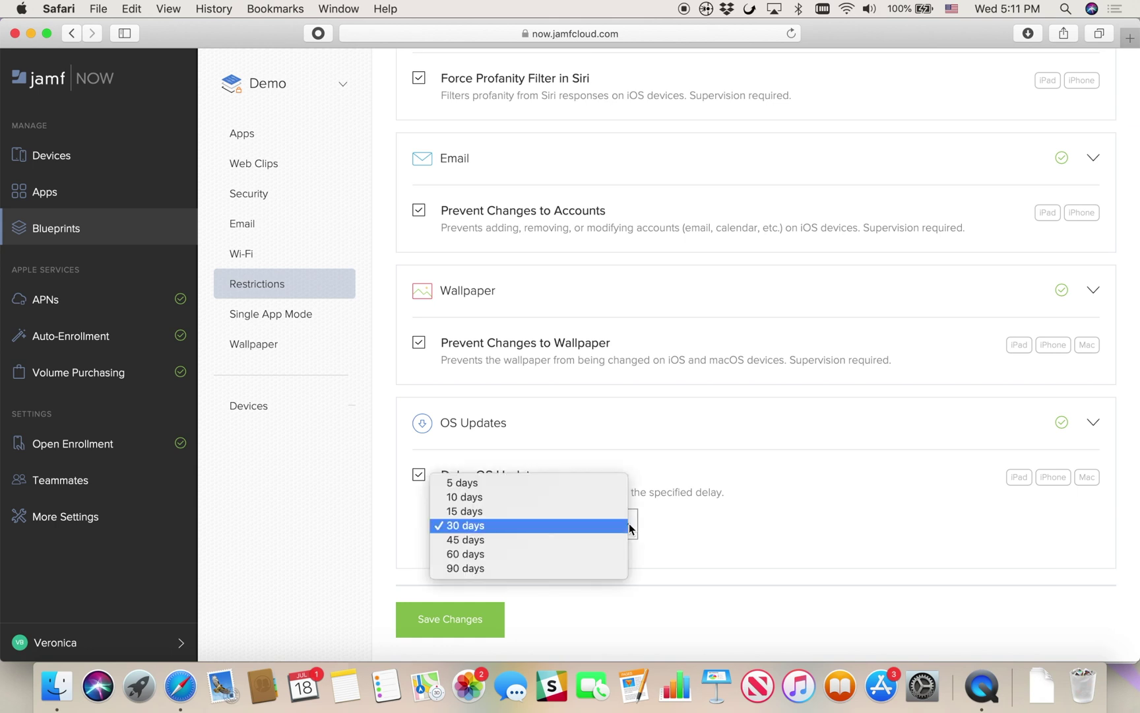
left_click(605, 573)
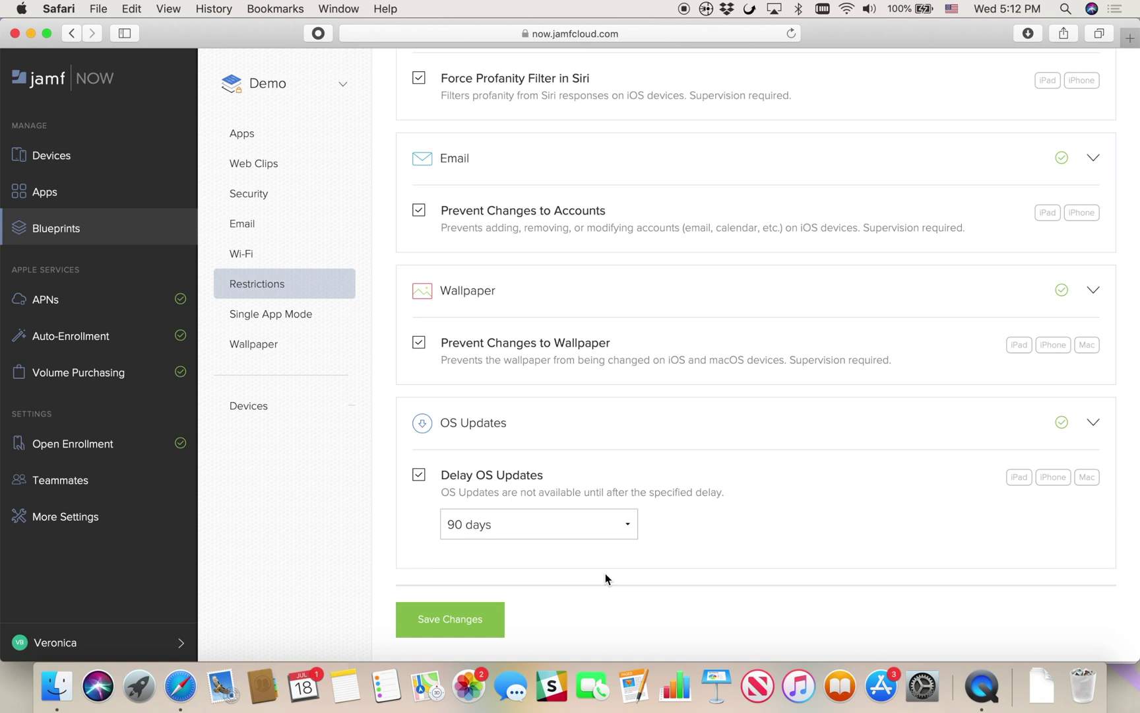
left_click(469, 617)
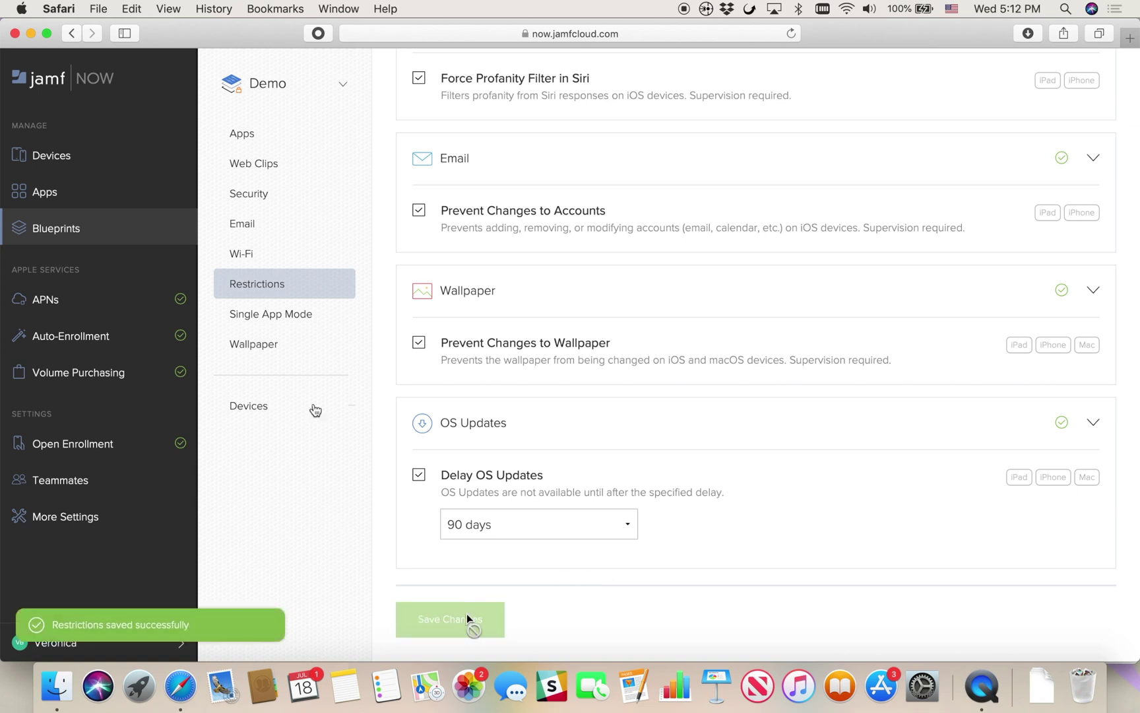
left_click(291, 322)
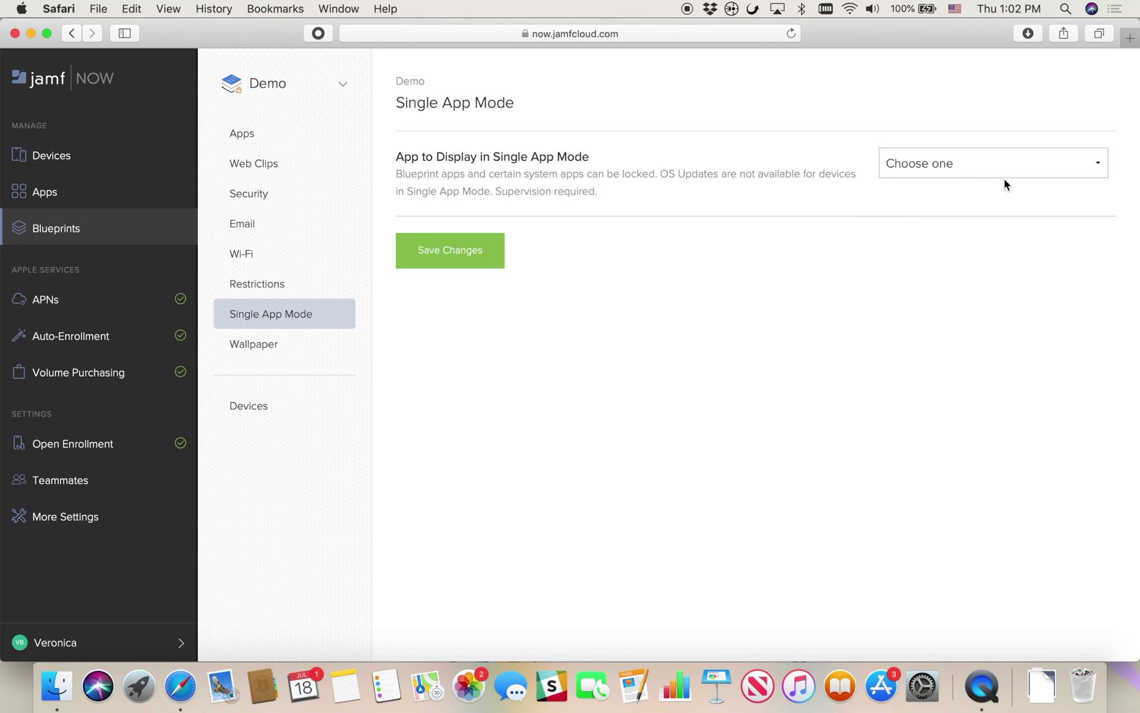
Lock devices to DocuSign - Upload & Sign Docs with volume buttons and screen rotation disabled, and save
left_click(1088, 169)
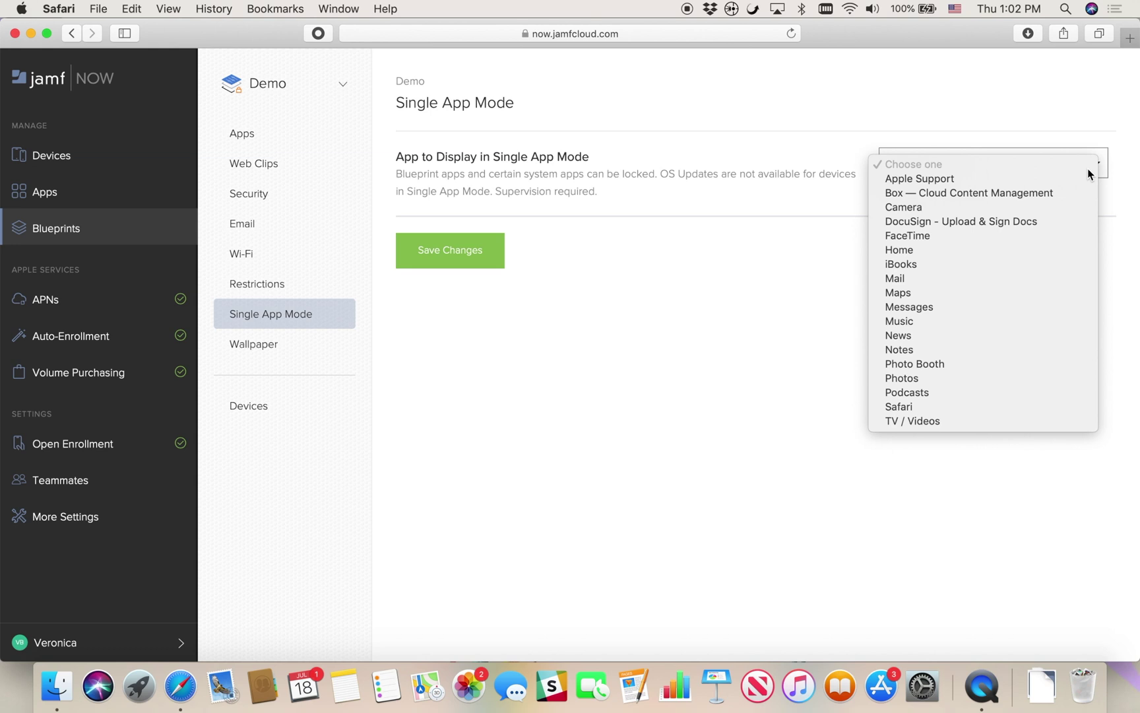
left_click(1041, 221)
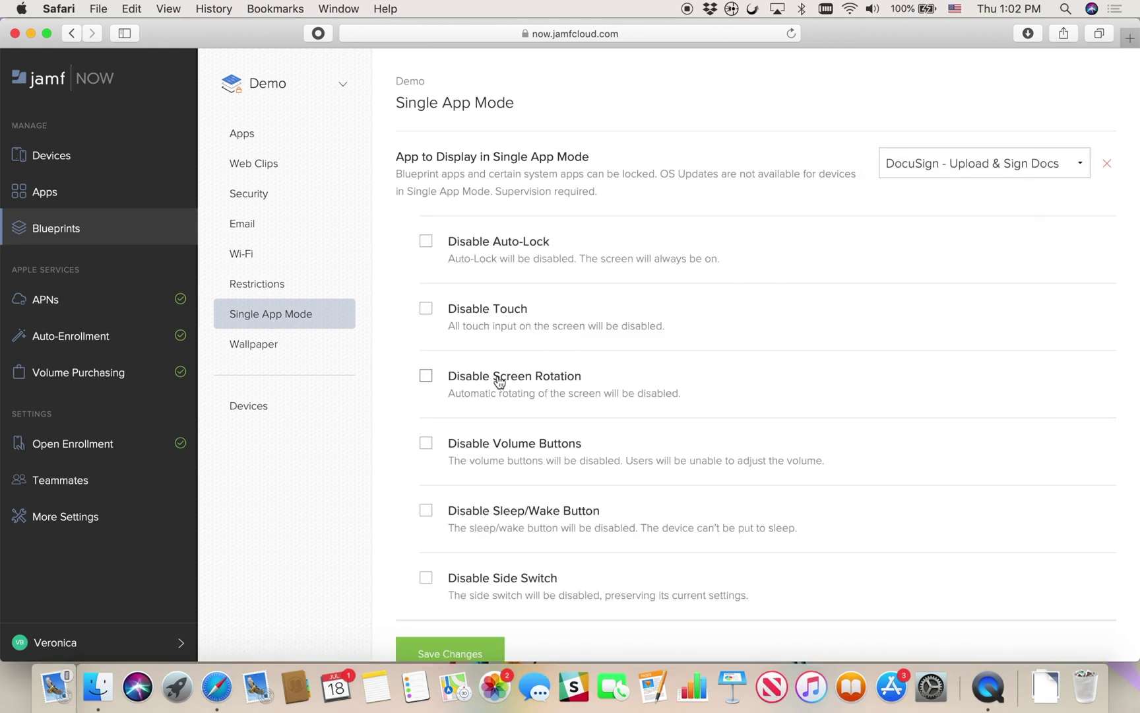
left_click(426, 443)
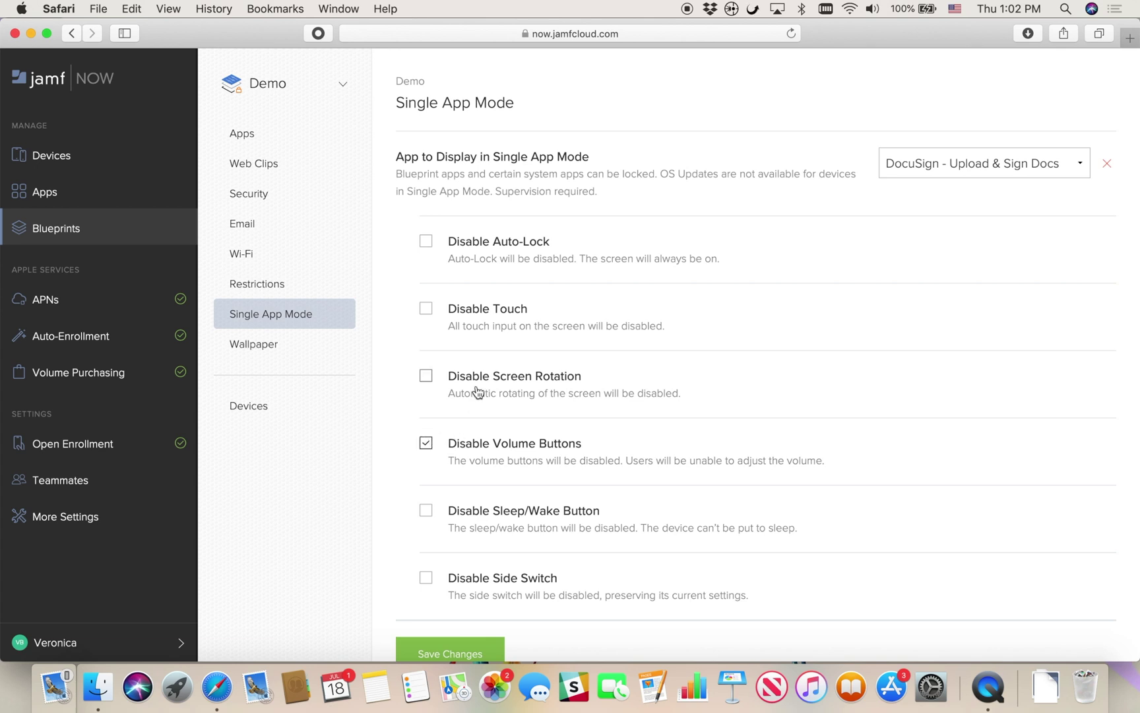
left_click(426, 376)
scroll(390, 443, "down", 2)
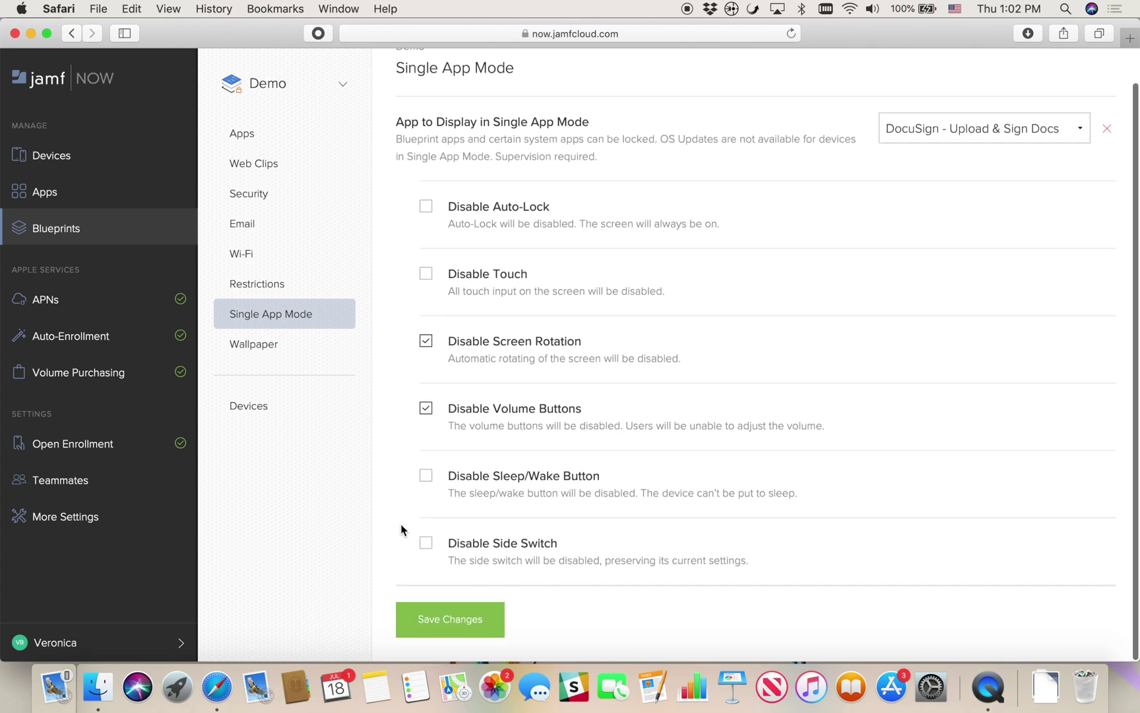
left_click(428, 611)
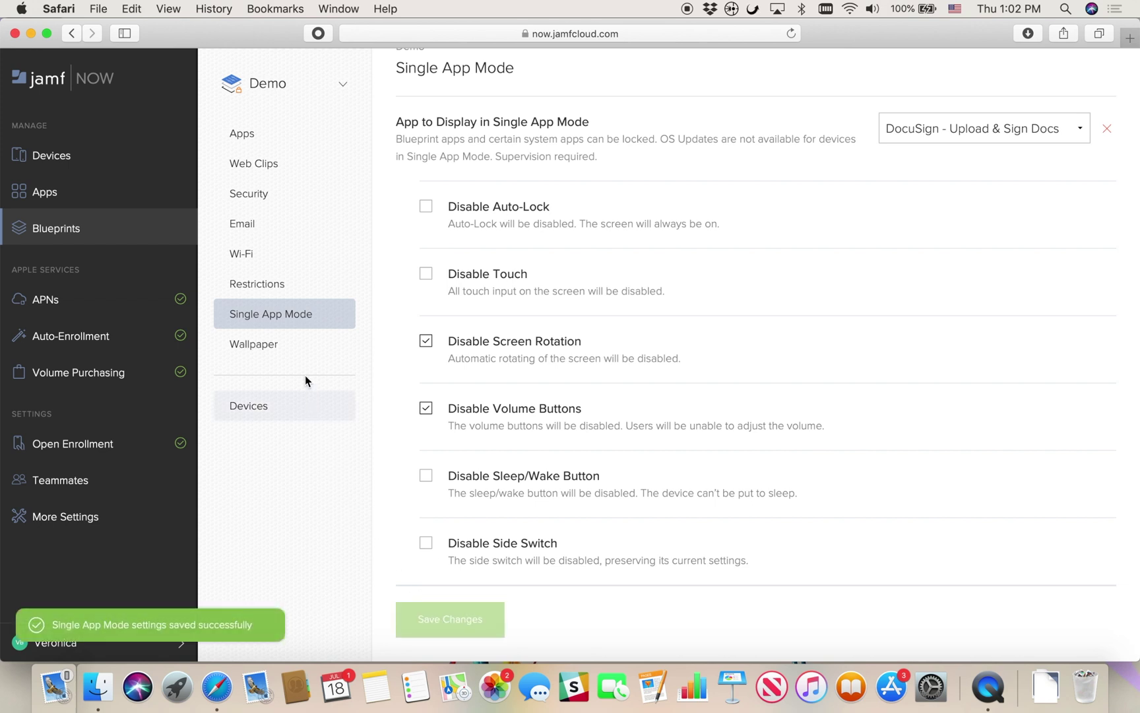
left_click(292, 351)
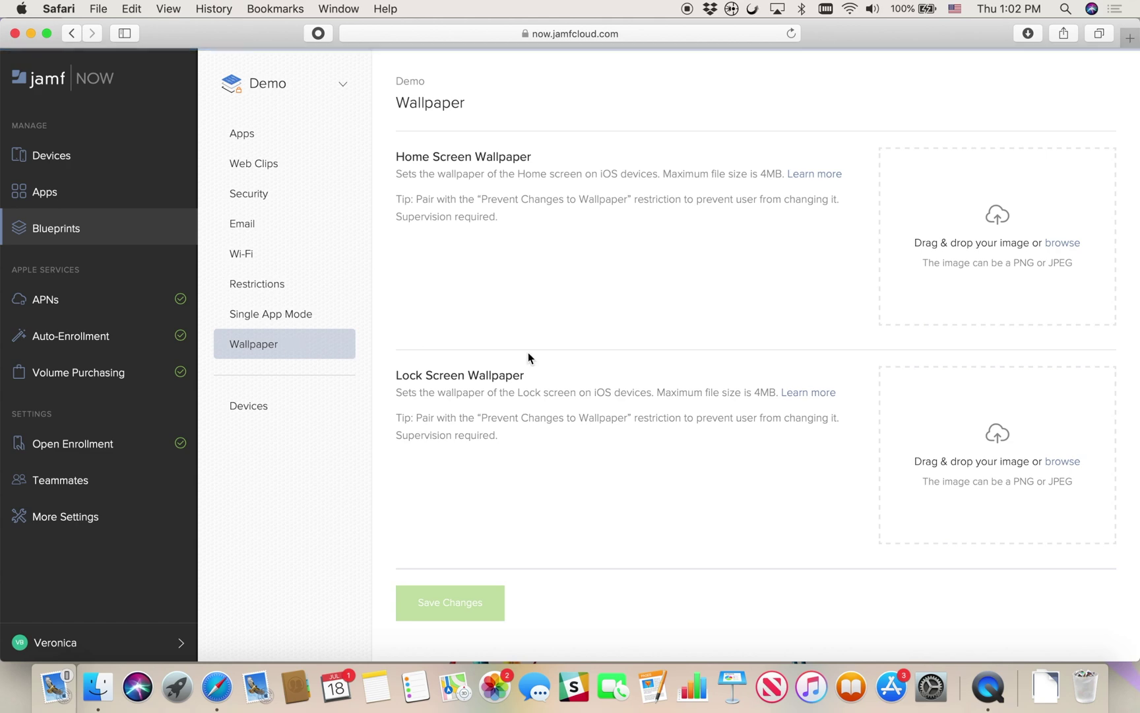
Drop a downloaded screenshot in as the Home Screen wallpaper and save it
left_click(1046, 687)
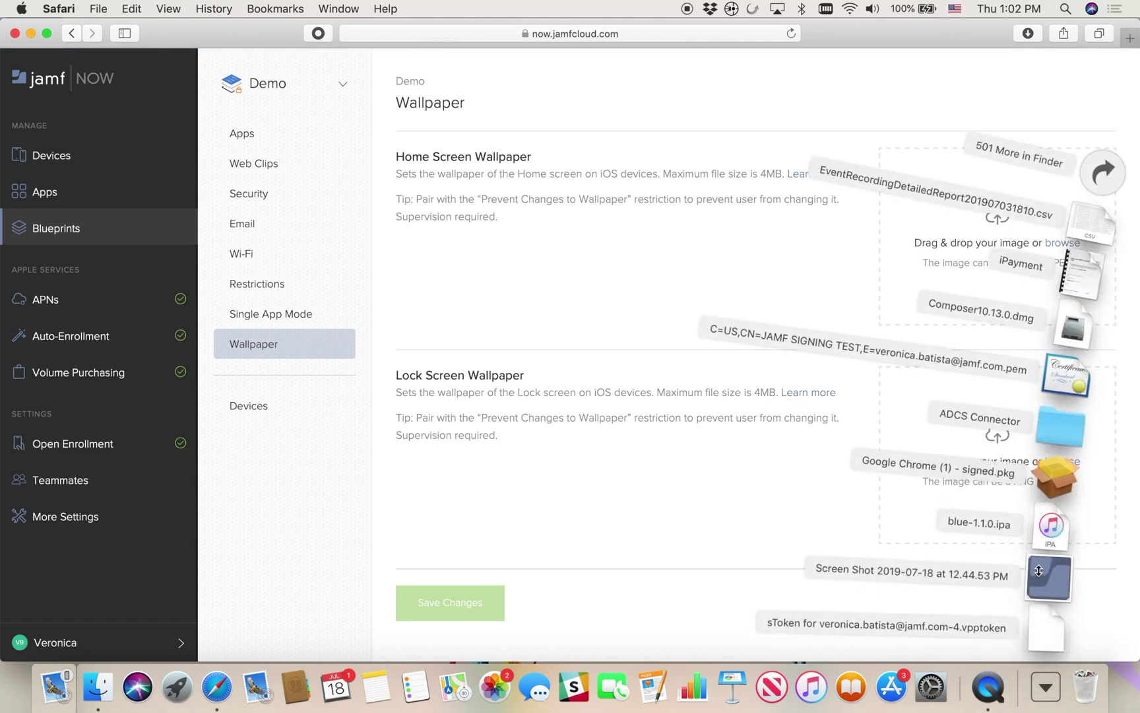
left_click_drag(1069, 578, 980, 262)
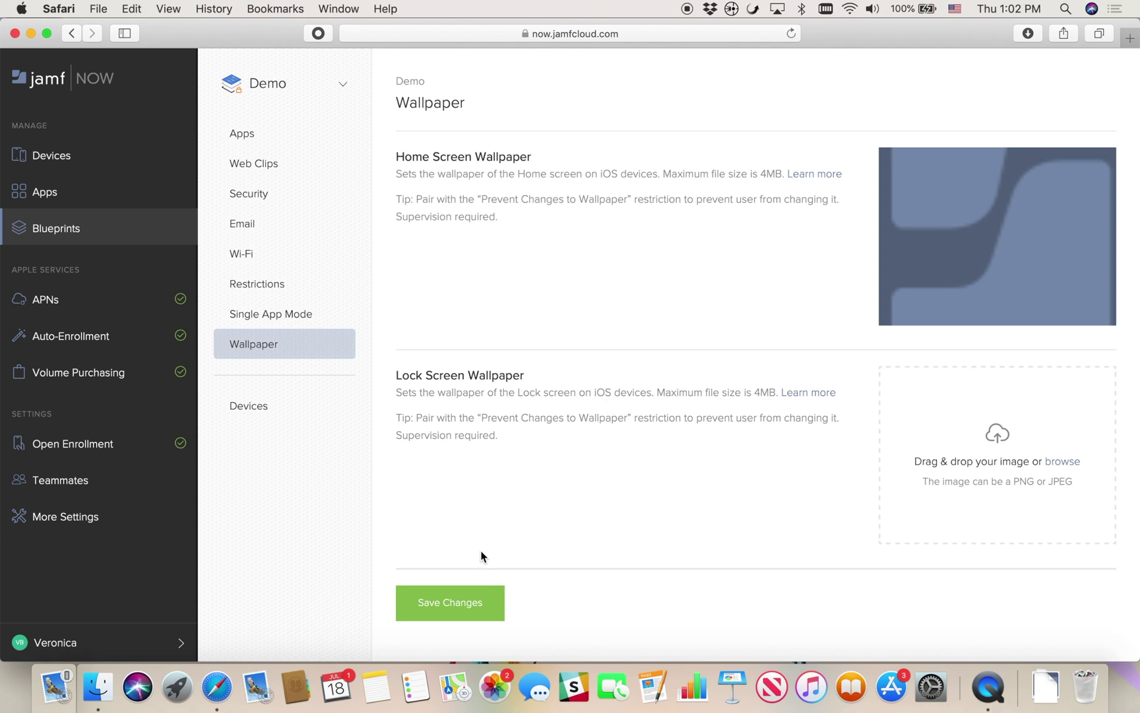
left_click(458, 613)
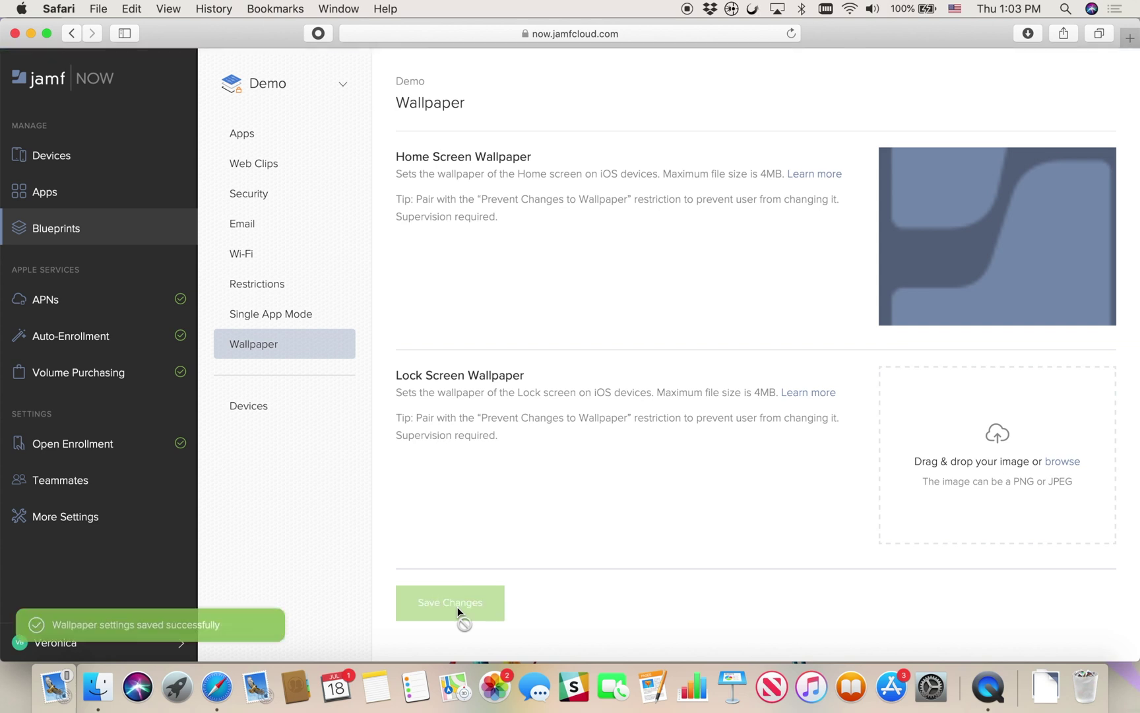
left_click(273, 412)
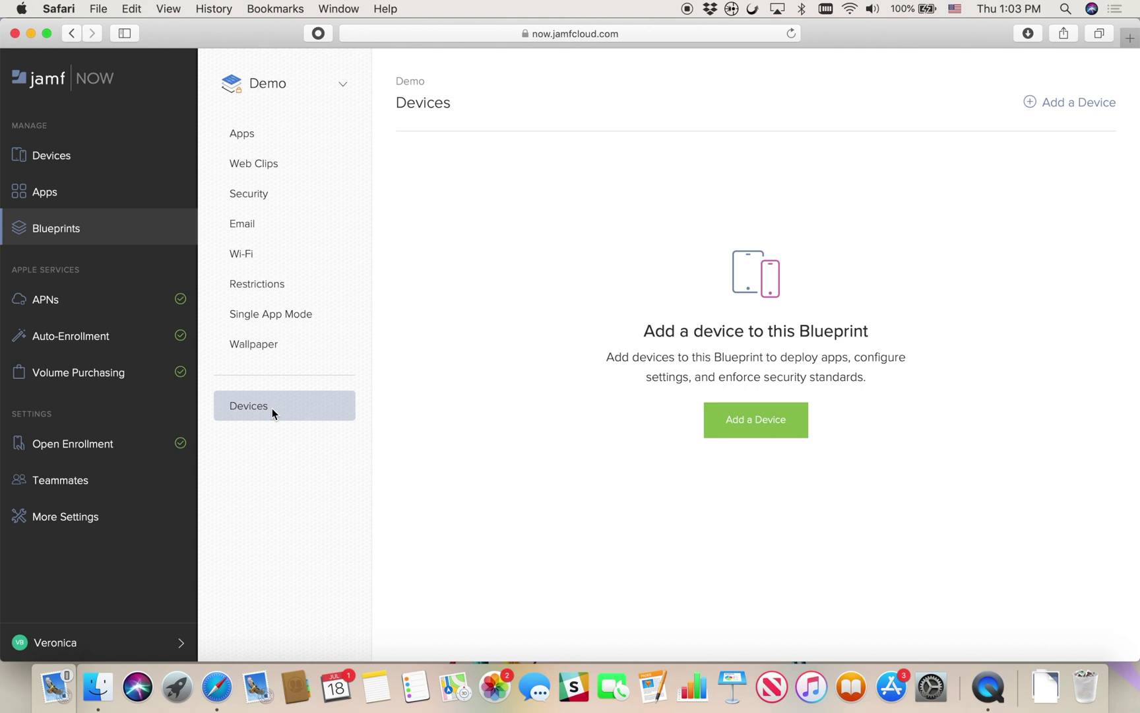
Show the Demo blueprint's enrollment links and select the Short Link URL
left_click(343, 89)
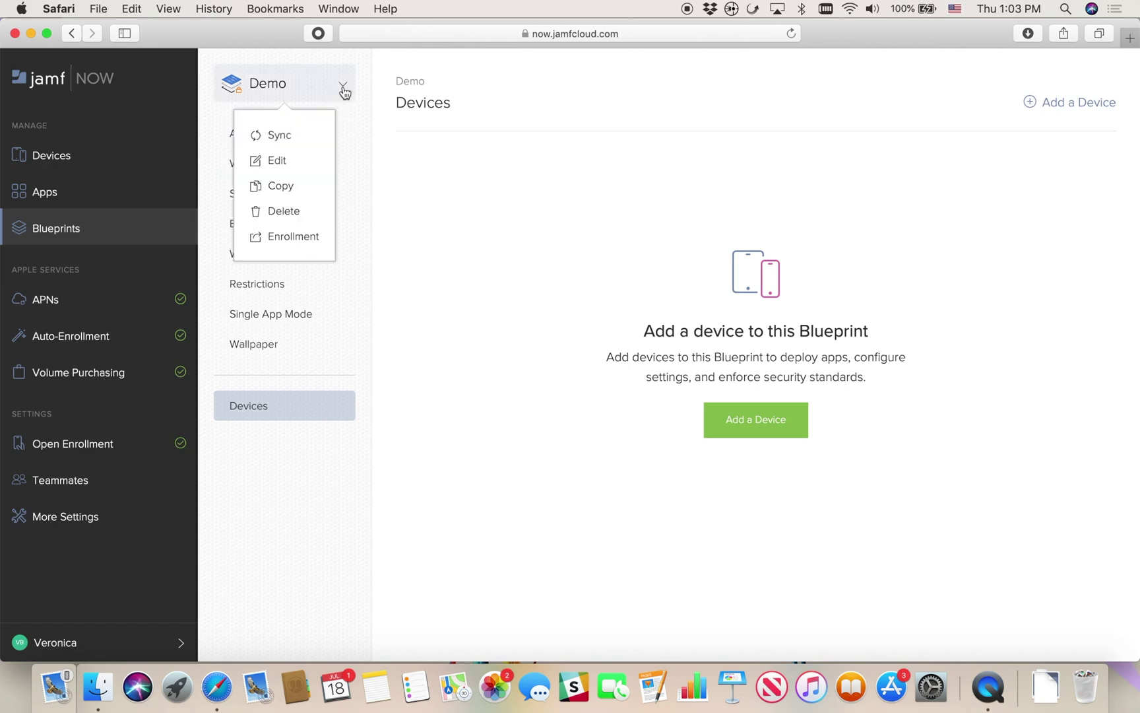
left_click(295, 236)
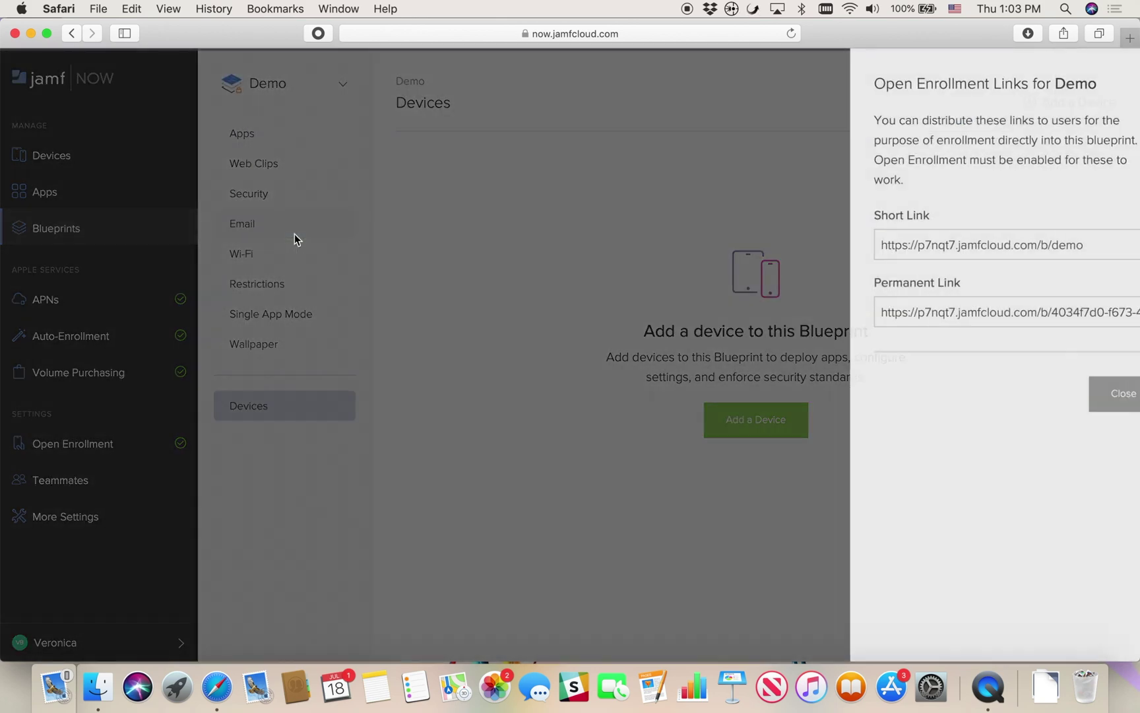
left_click(1066, 249)
triple_click(838, 246)
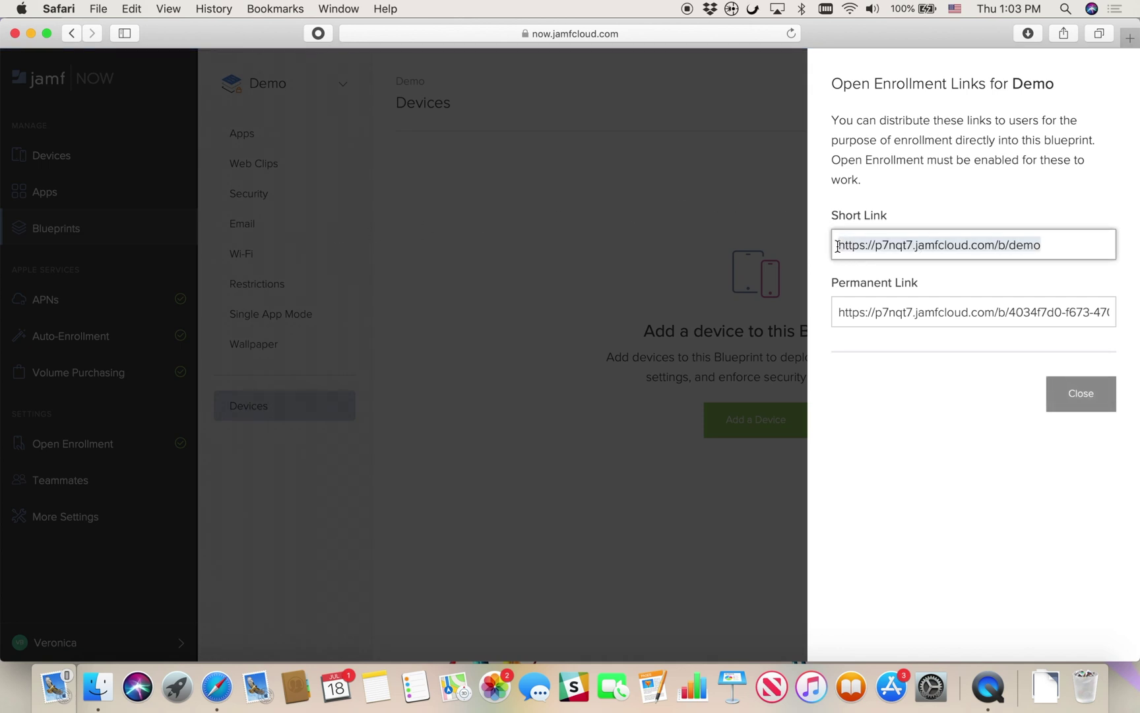
left_click(824, 246)
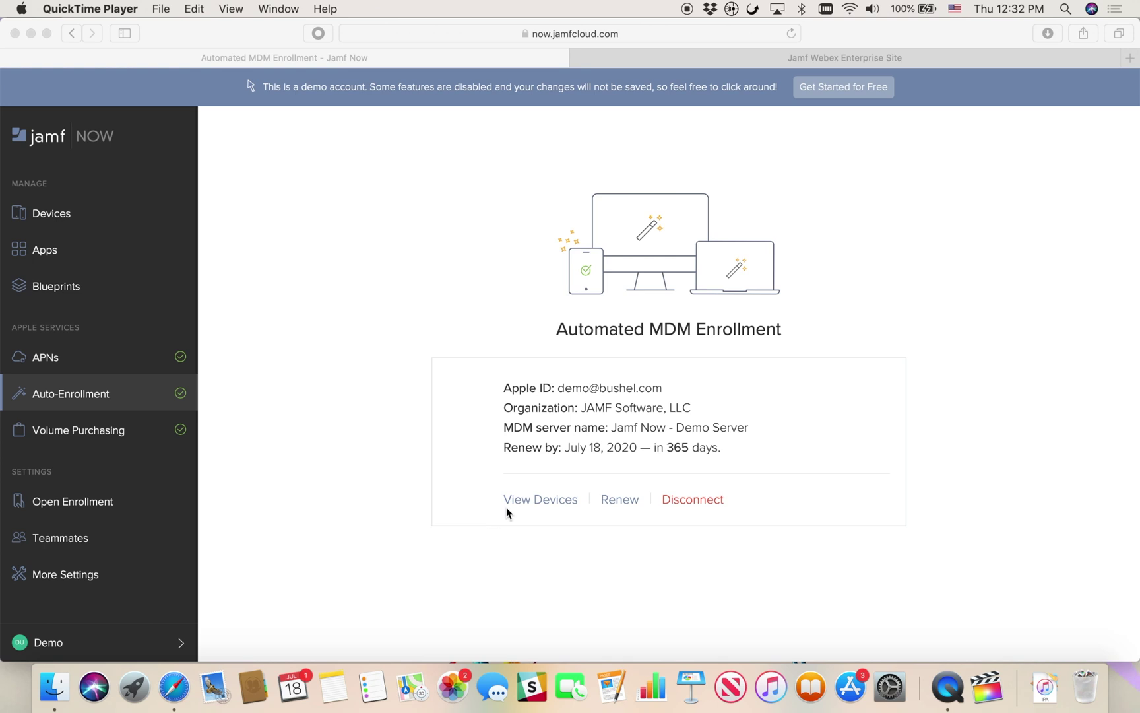
From the automated enrollment device list, assign the Management blueprint to device DNPP52UNG5MN
left_click(507, 507)
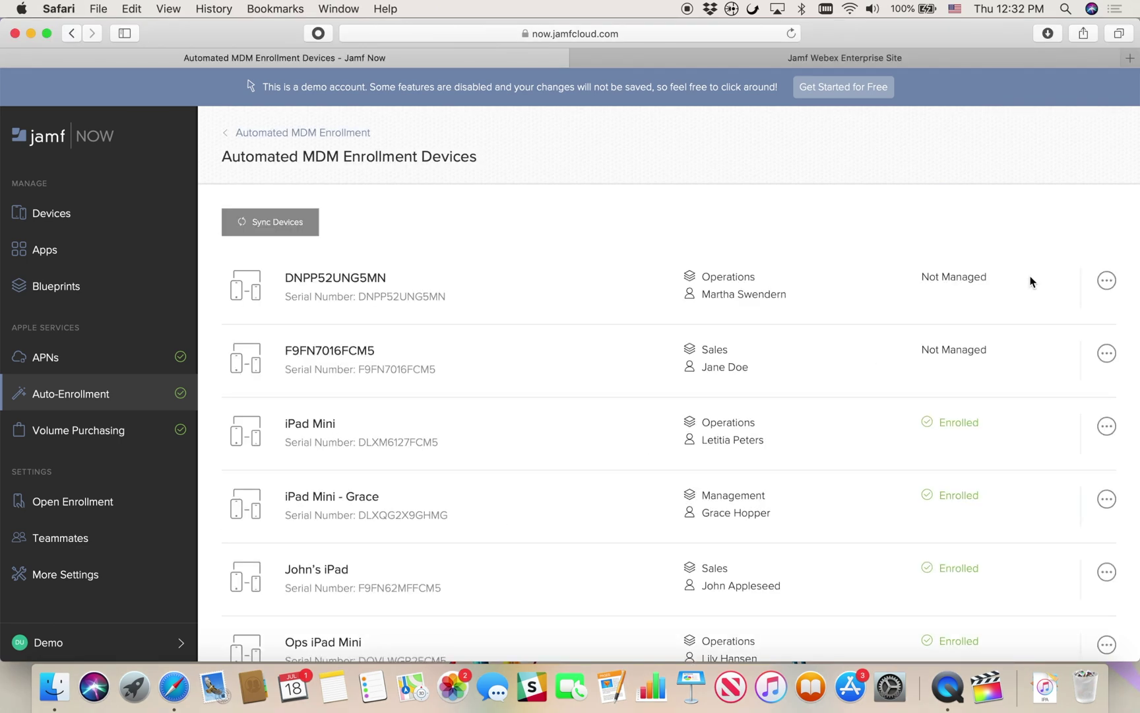
left_click(1104, 282)
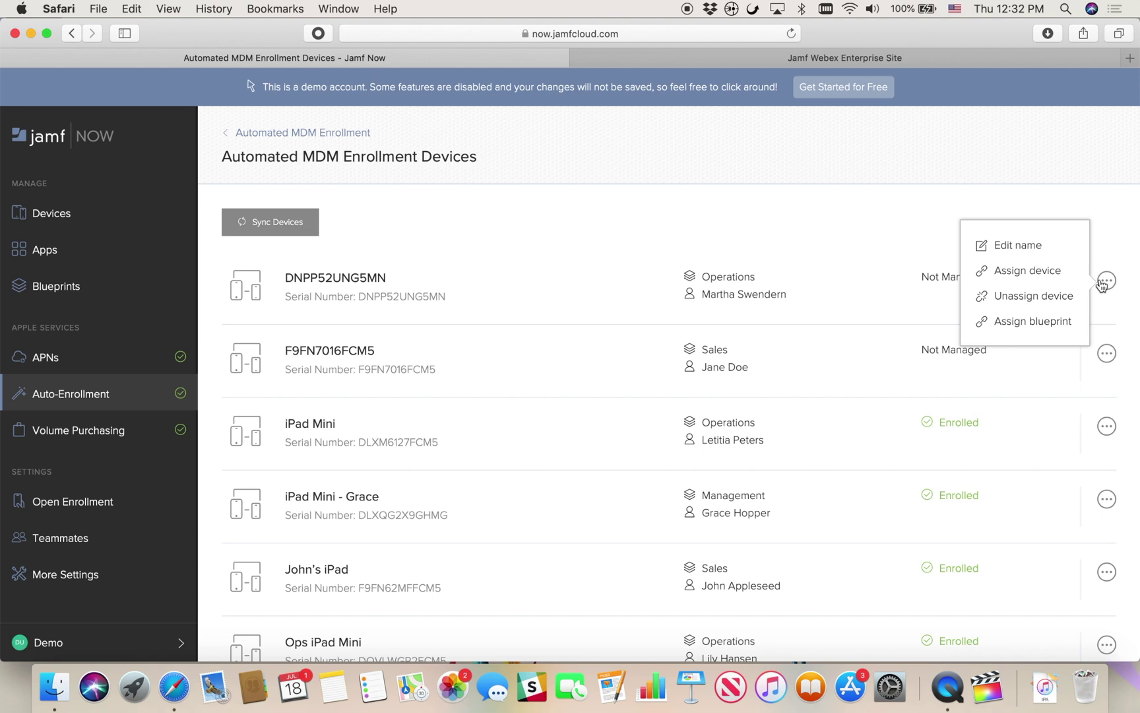
left_click(1056, 318)
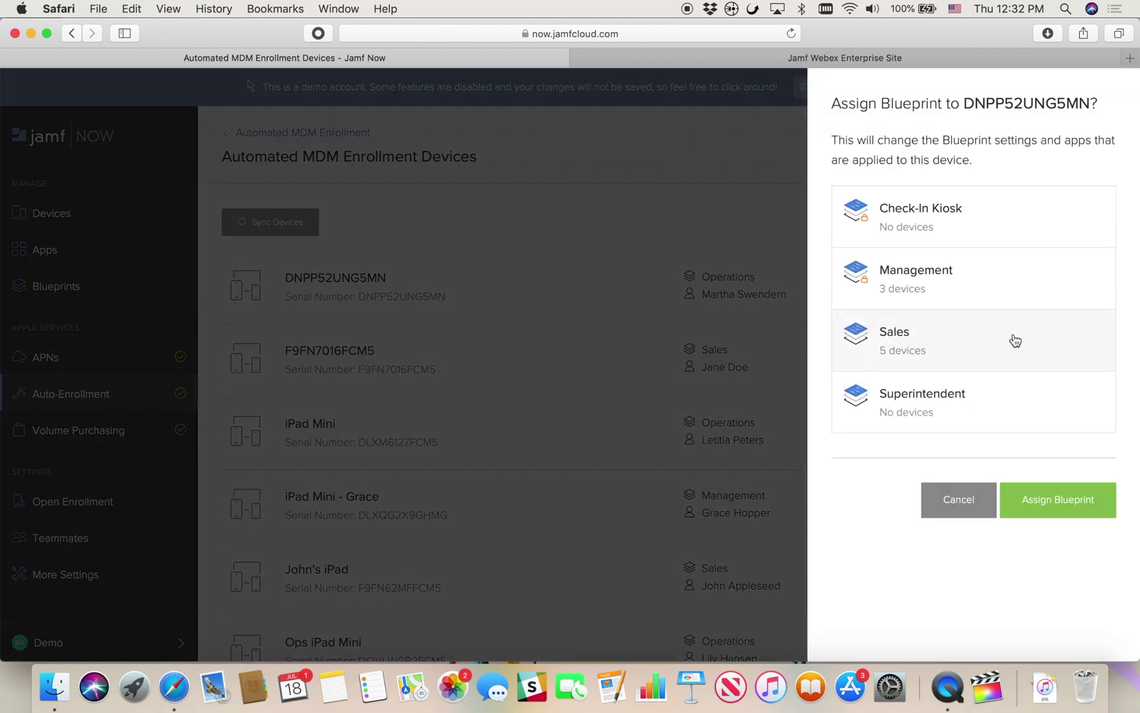
left_click(995, 297)
left_click(1019, 499)
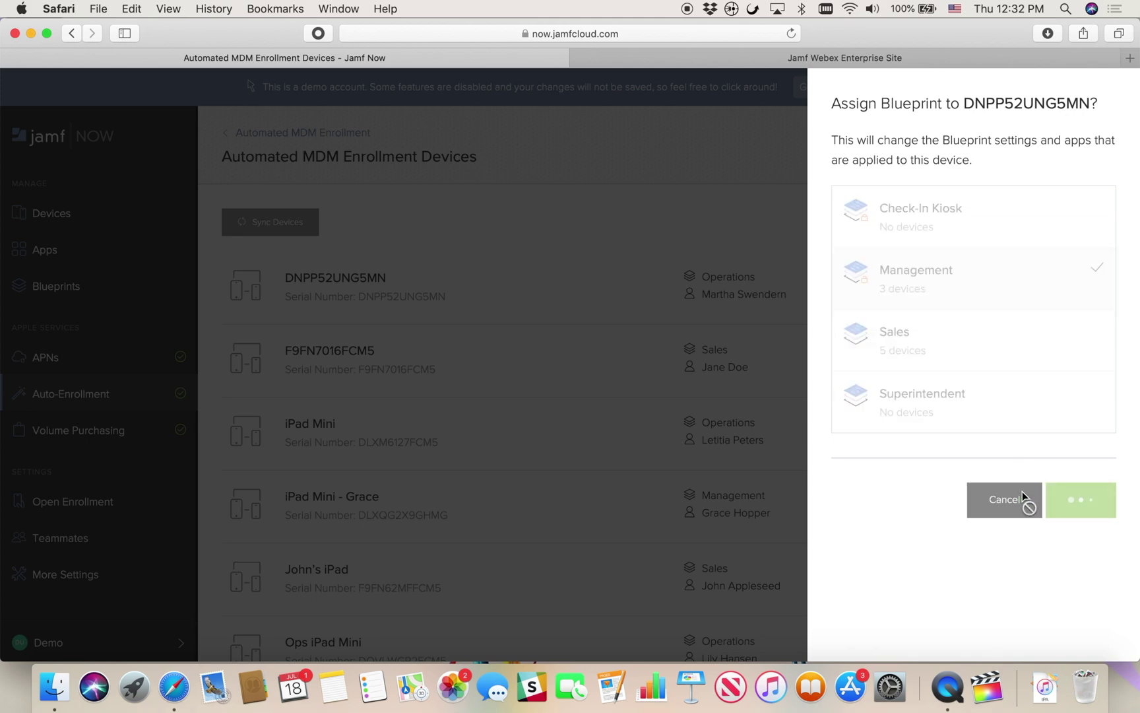